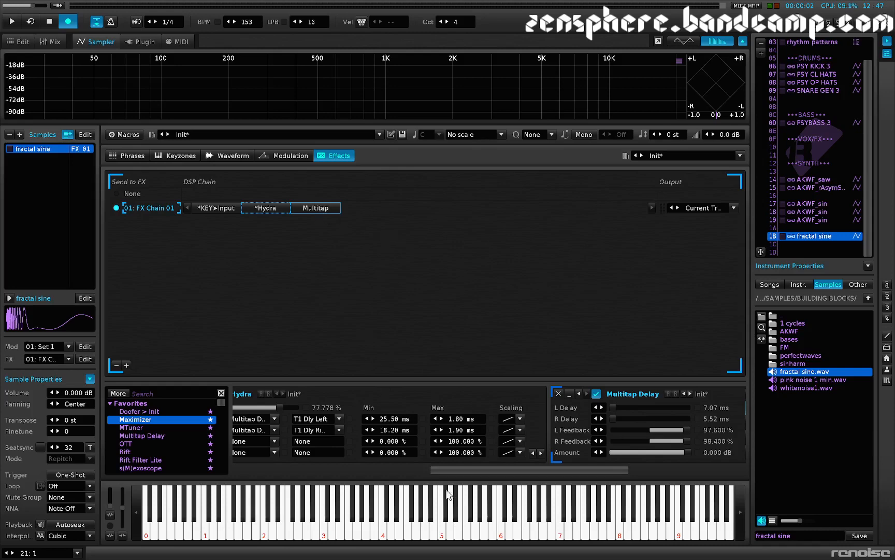
Examine the settings of the four taps in the Multitap Delay of the existing fractal sine instrument
scroll(448, 443, right, 4)
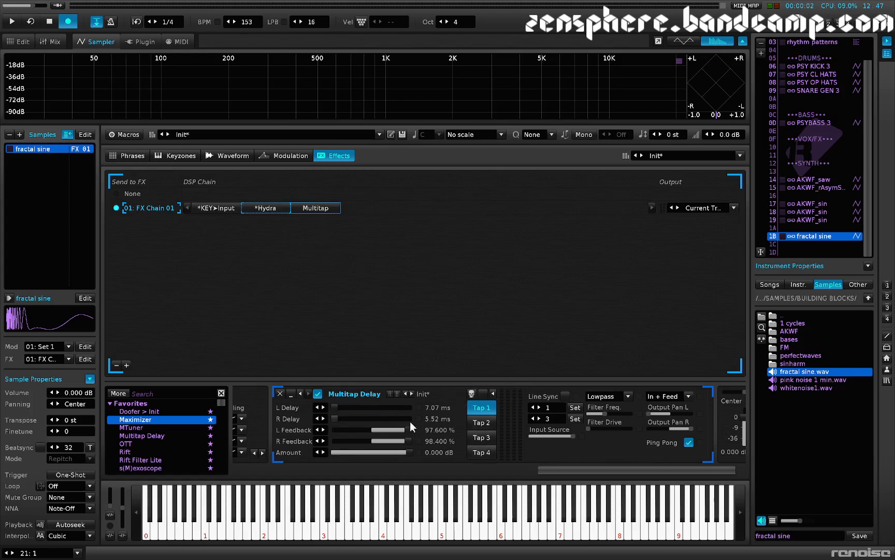
click(481, 422)
click(482, 439)
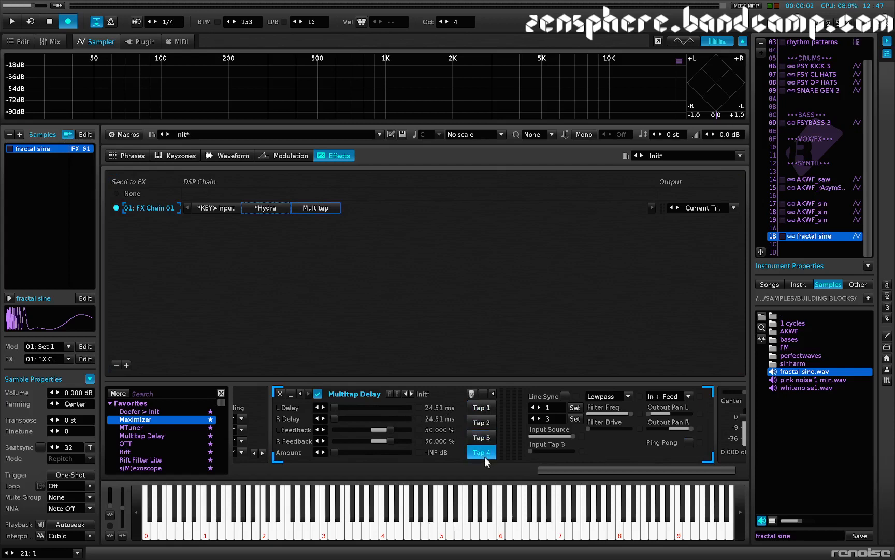
click(485, 455)
click(480, 405)
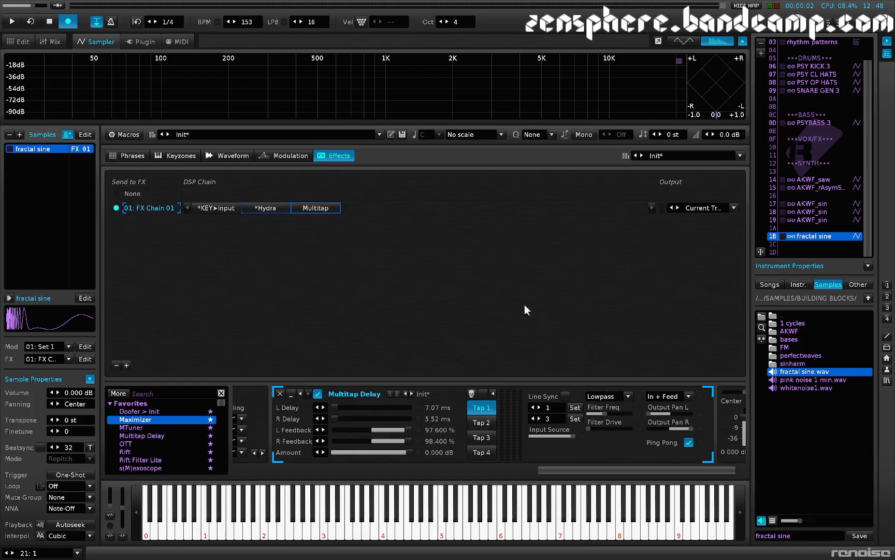
Load fractal sine.wav into empty instrument slot 1C, set its loop mode to No Loop and audition it
click(801, 244)
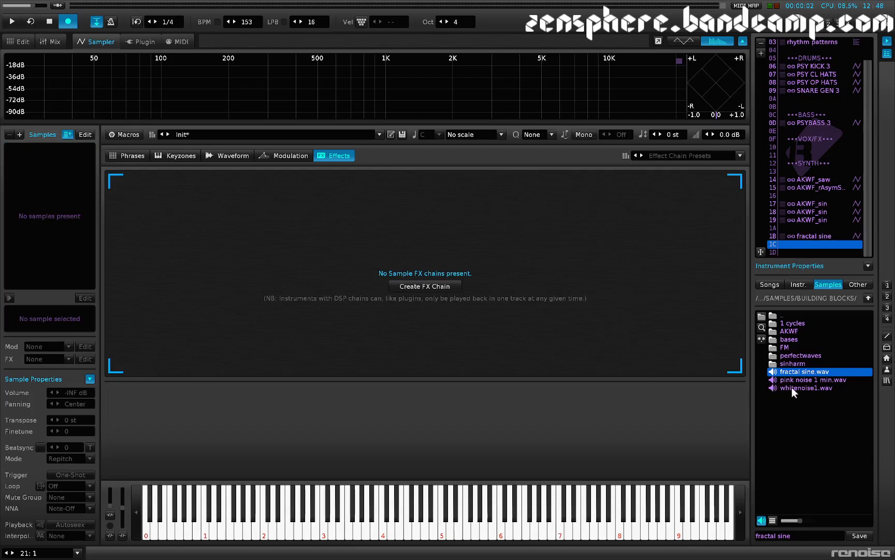
double_click(786, 371)
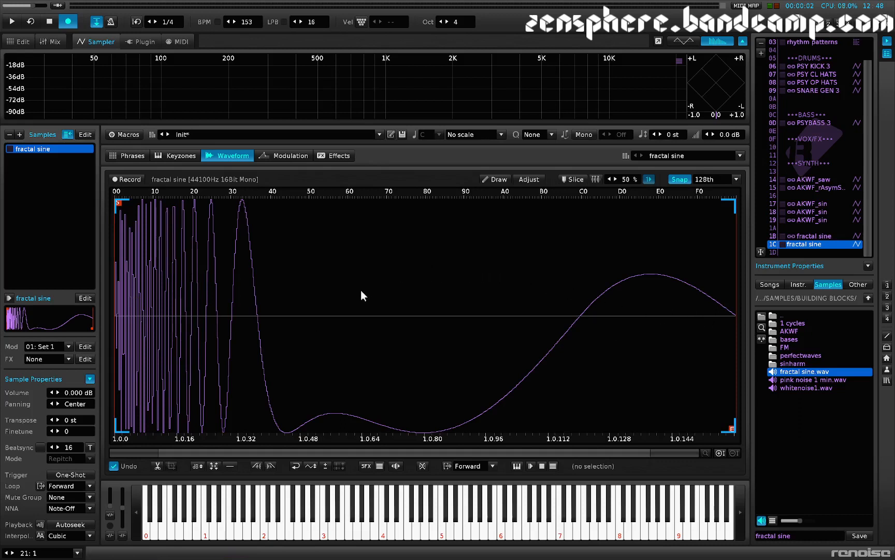
click(464, 466)
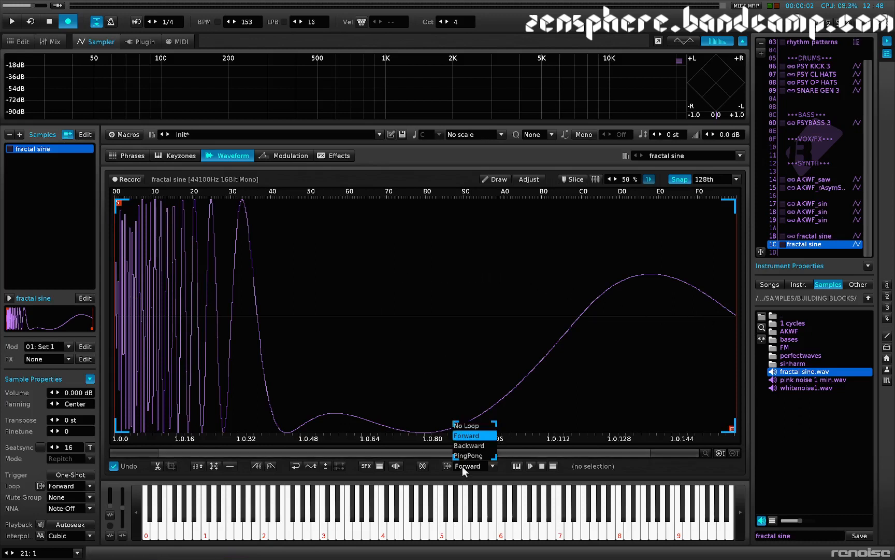
click(470, 423)
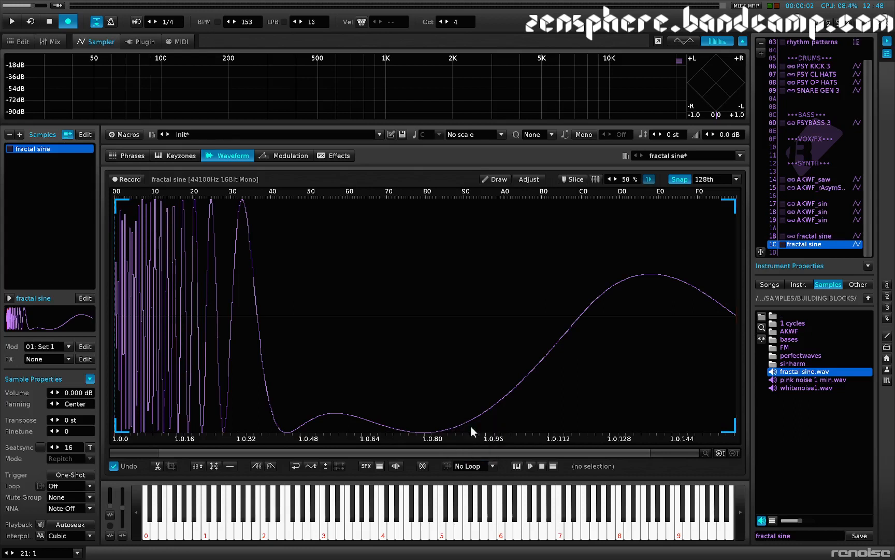
key(z)
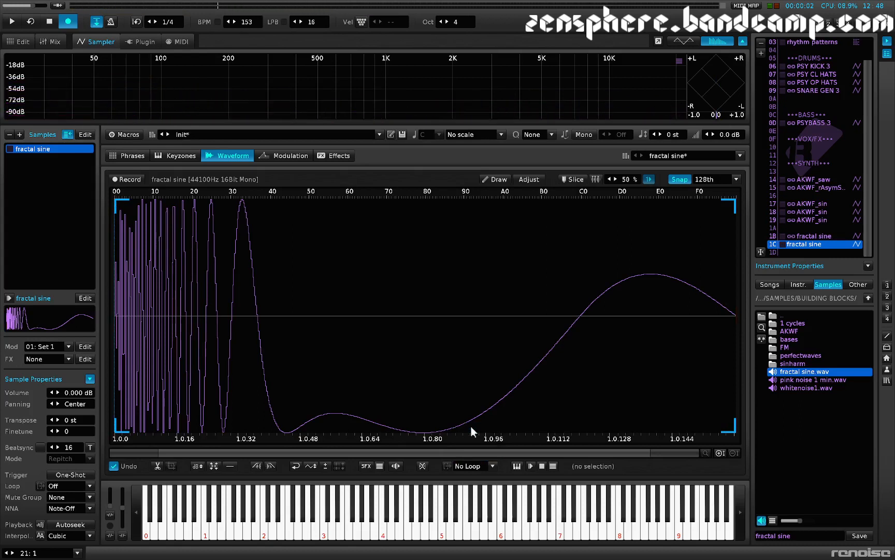
Create an FX chain containing a Multitap Delay, audition the sample through it and expand the device's extended settings
click(348, 156)
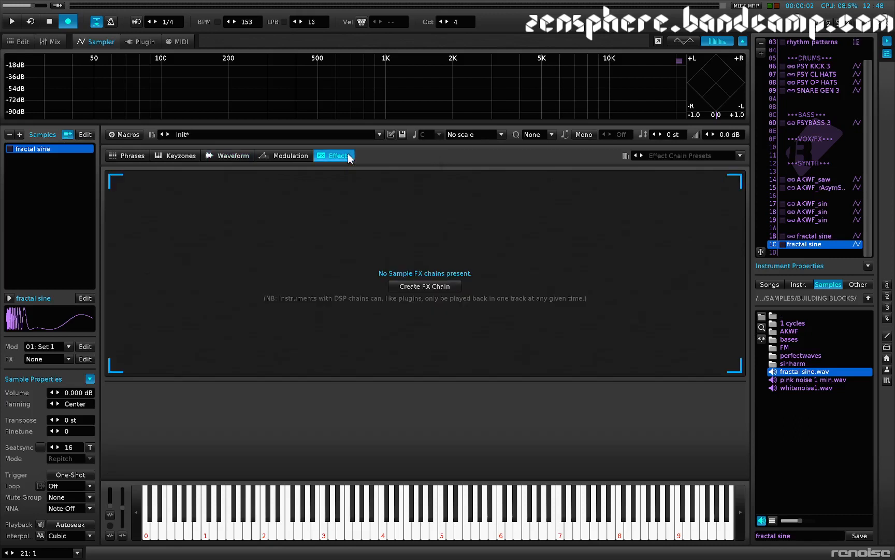
click(425, 285)
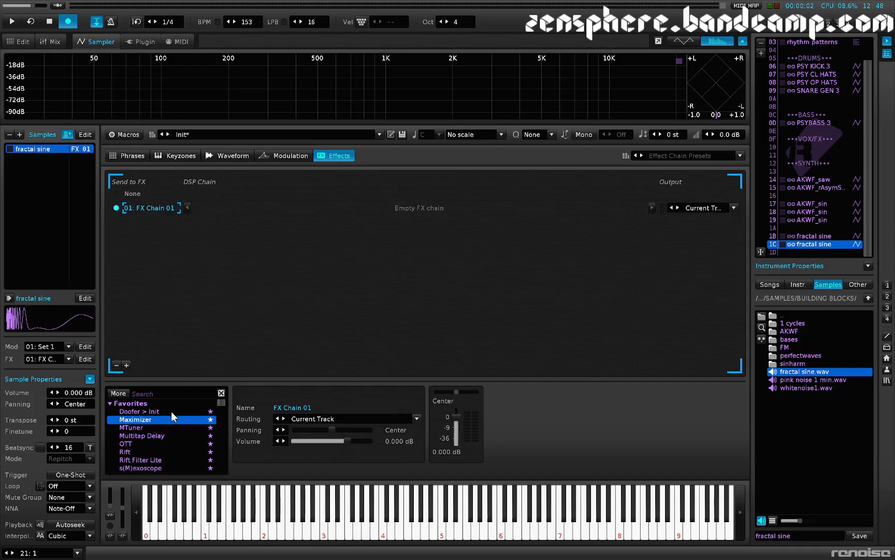
double_click(144, 434)
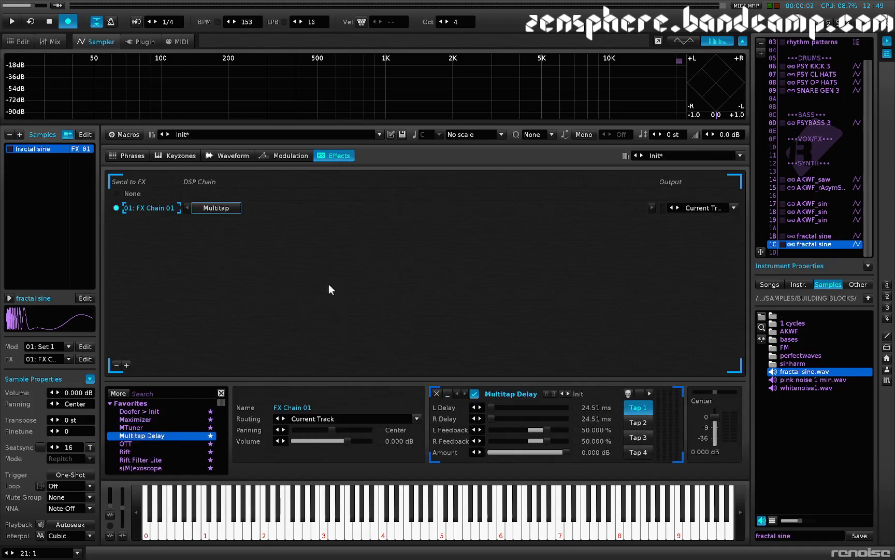
key(z)
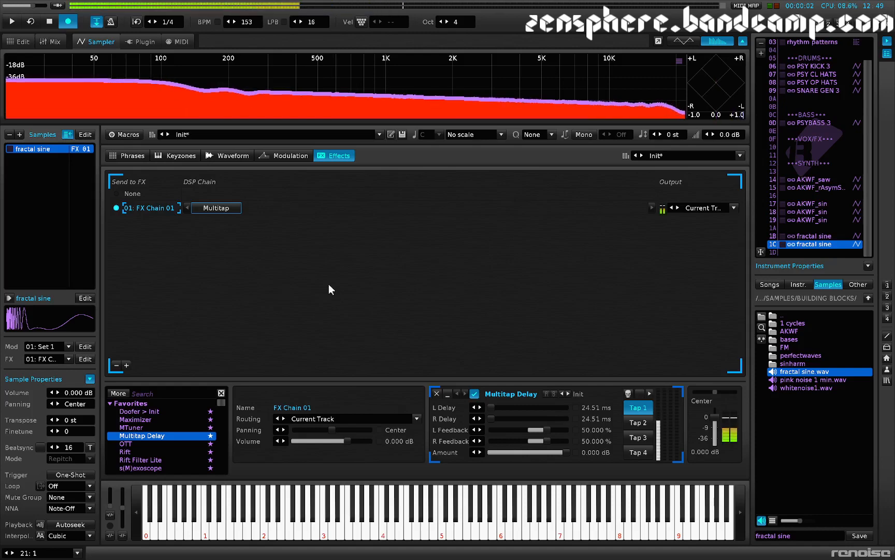
key(z)
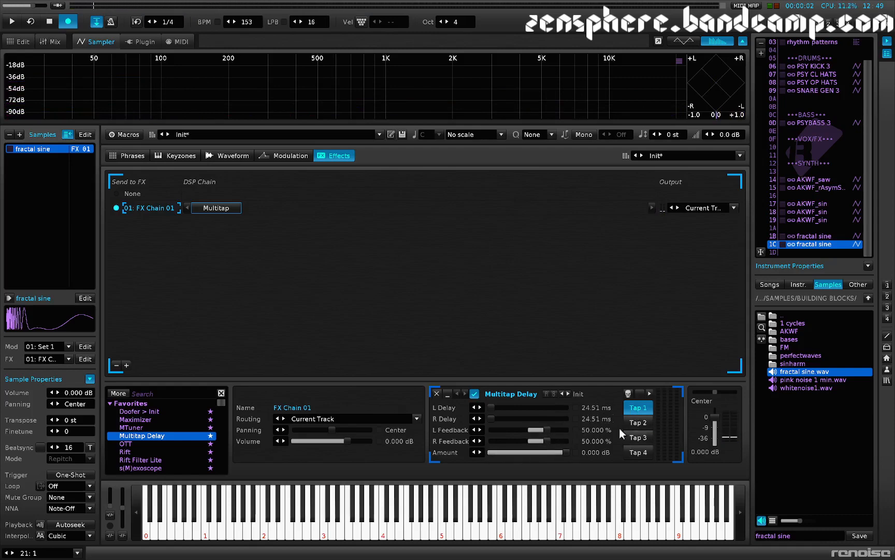
click(651, 392)
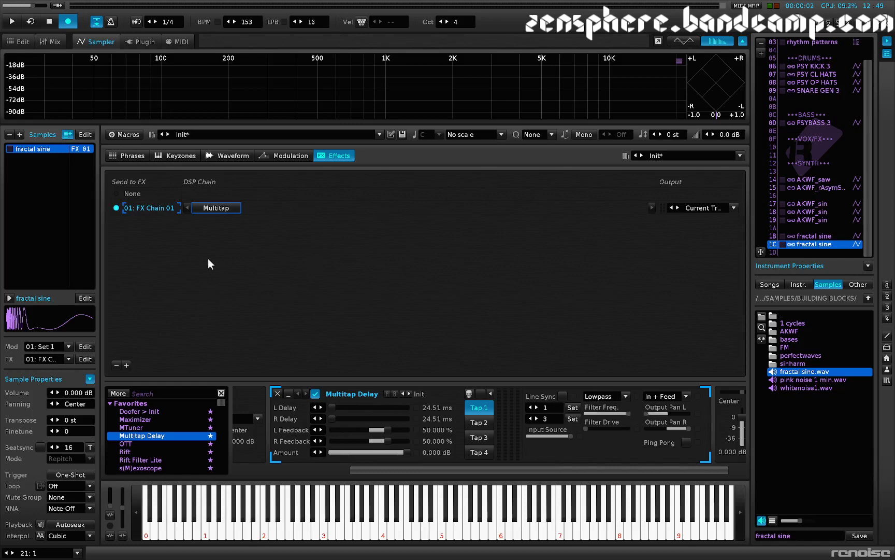
Map the first macro to the left and right feedback of the Multitap Delay's Tap 1 and name it FB
click(120, 135)
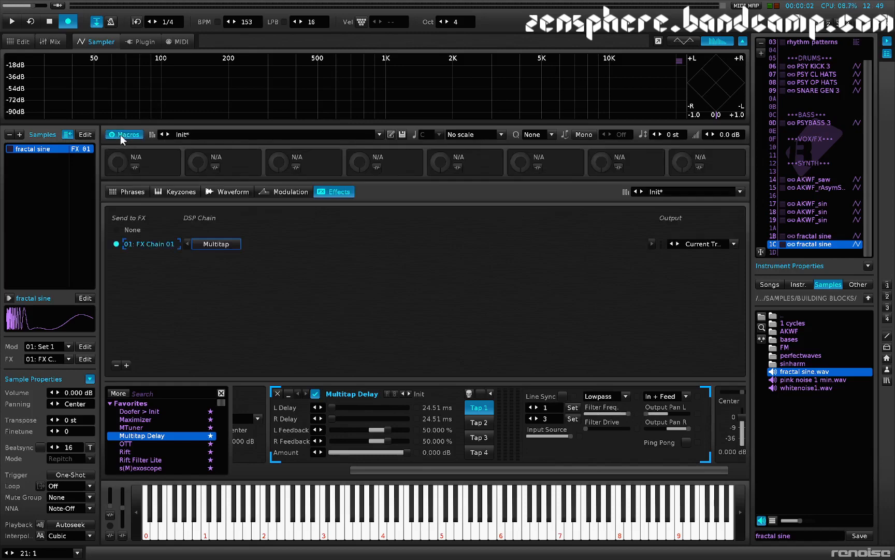
click(134, 167)
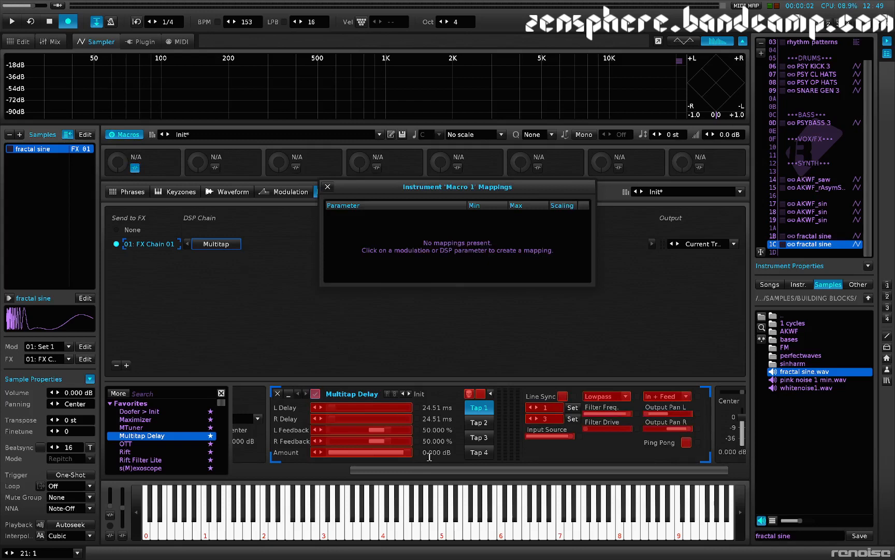
click(364, 429)
click(365, 440)
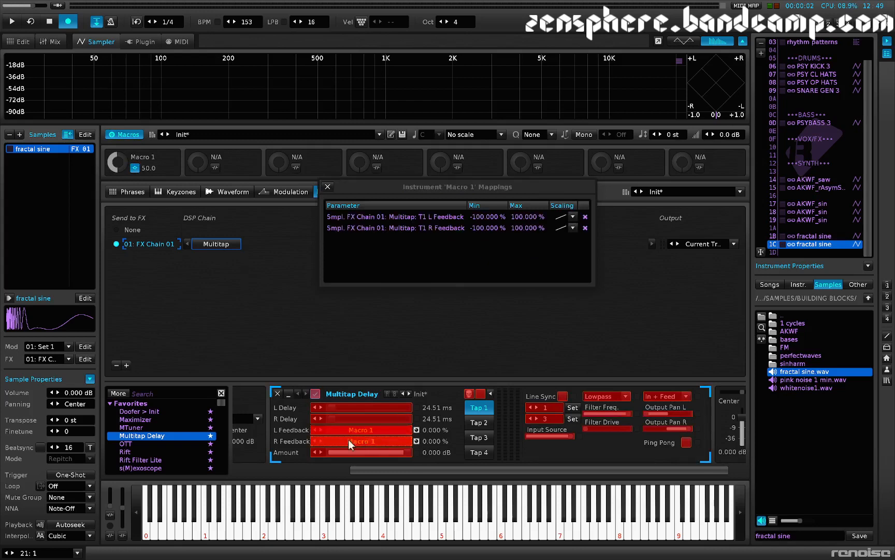
click(327, 186)
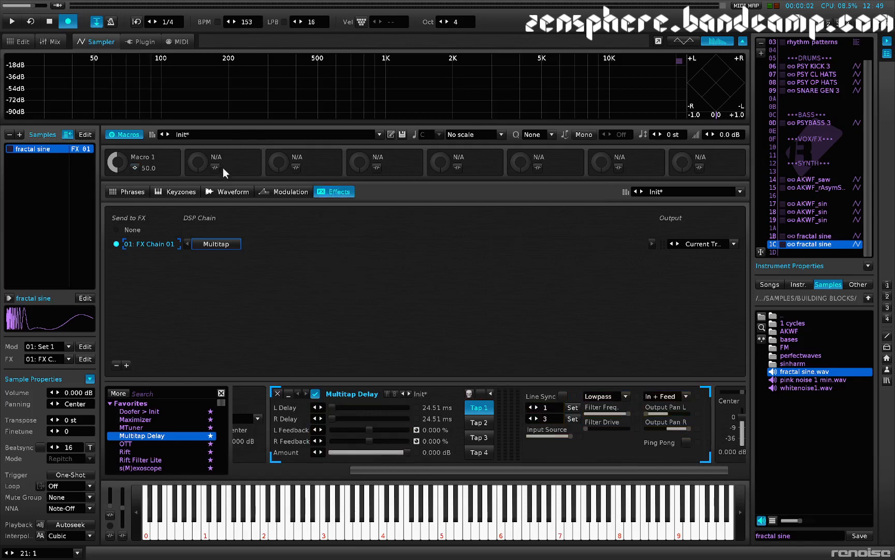
double_click(147, 157)
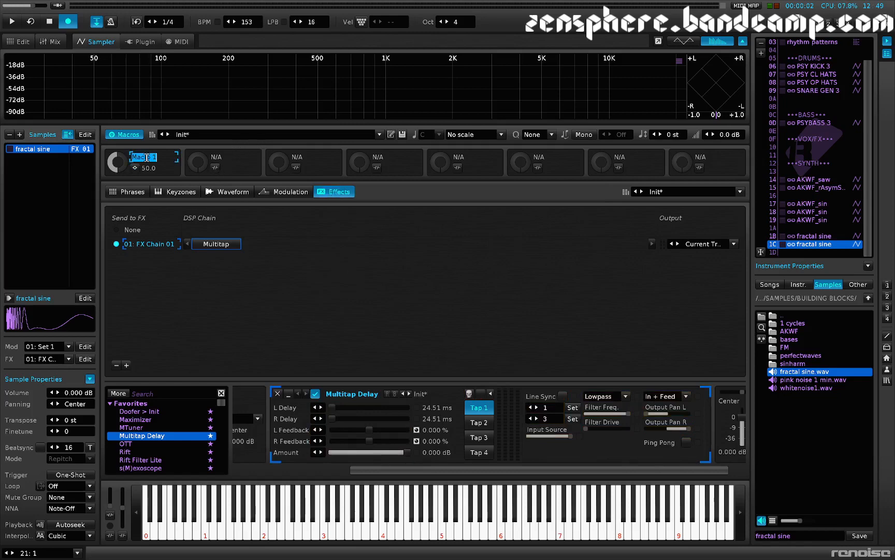
text(FB)
key(Return)
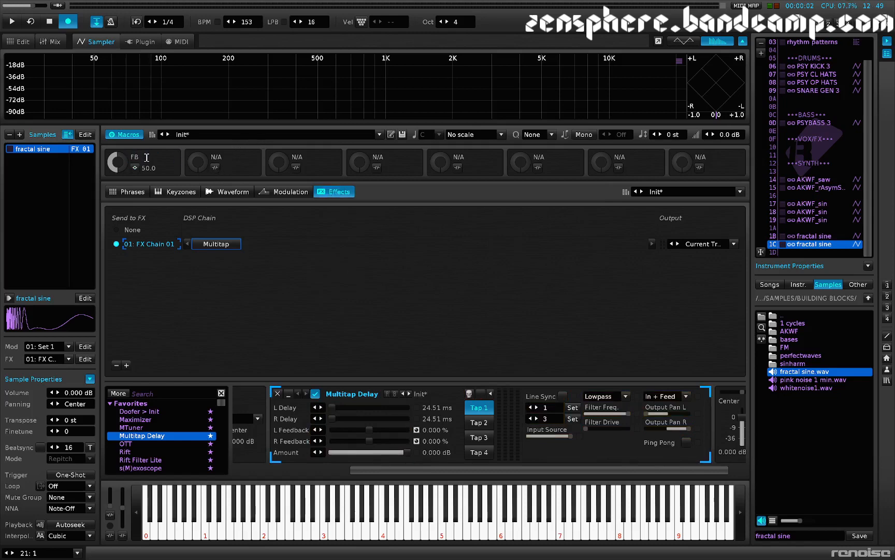
Map the second macro to Tap 1's left and right delay times, with both mapping maximums set to 24 ms
click(215, 168)
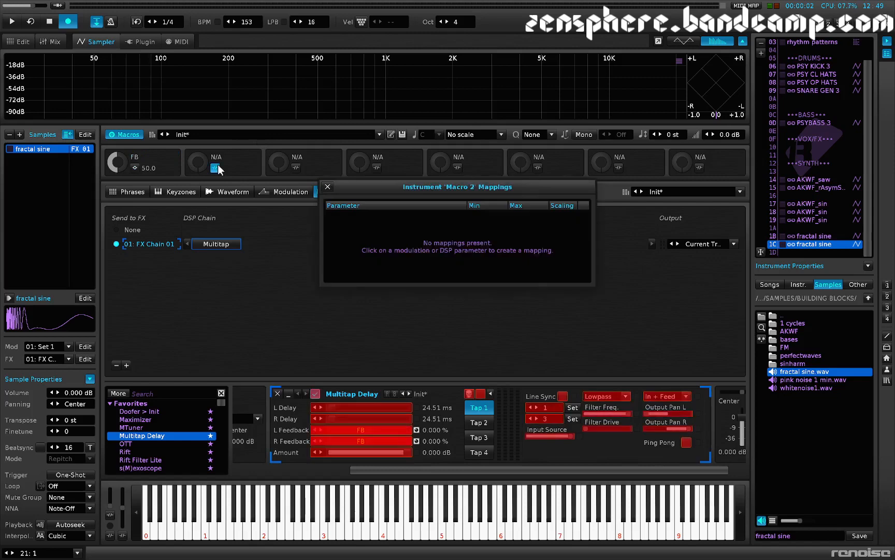
click(364, 406)
click(365, 415)
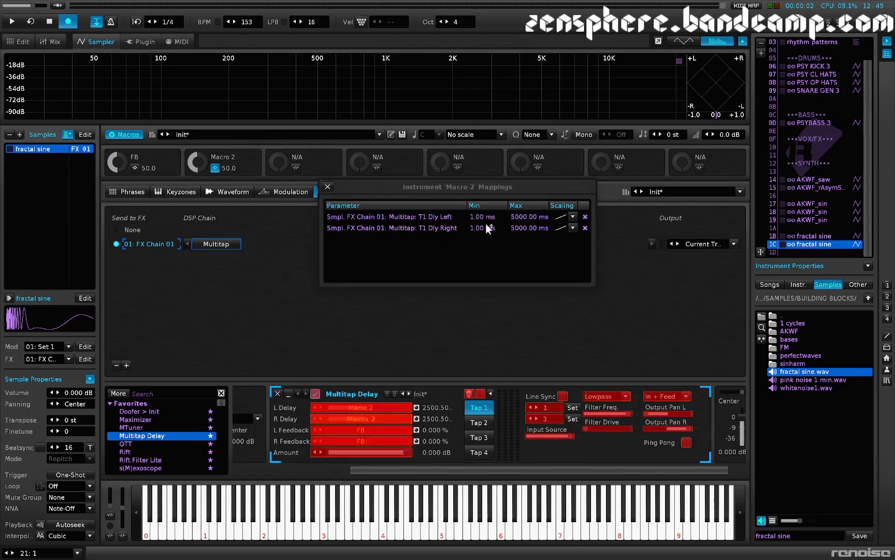
double_click(530, 217)
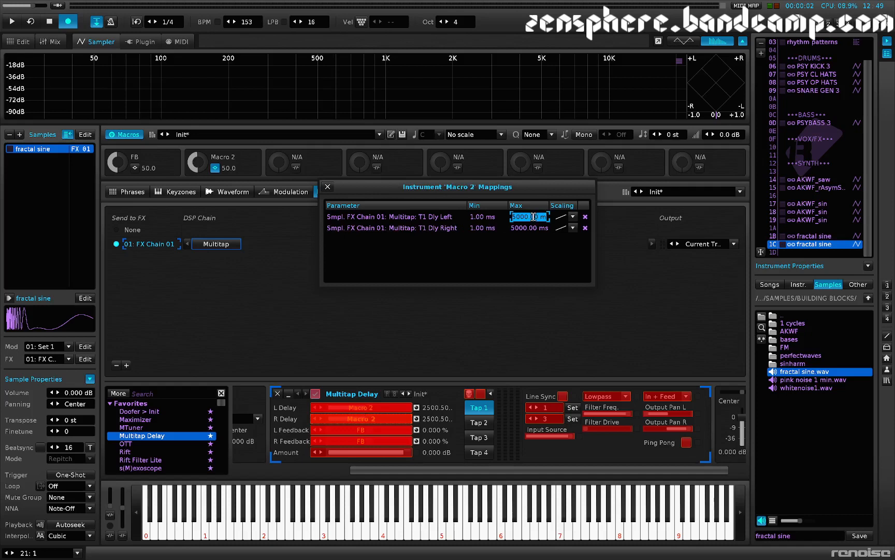
text(24)
key(Return)
text(2)
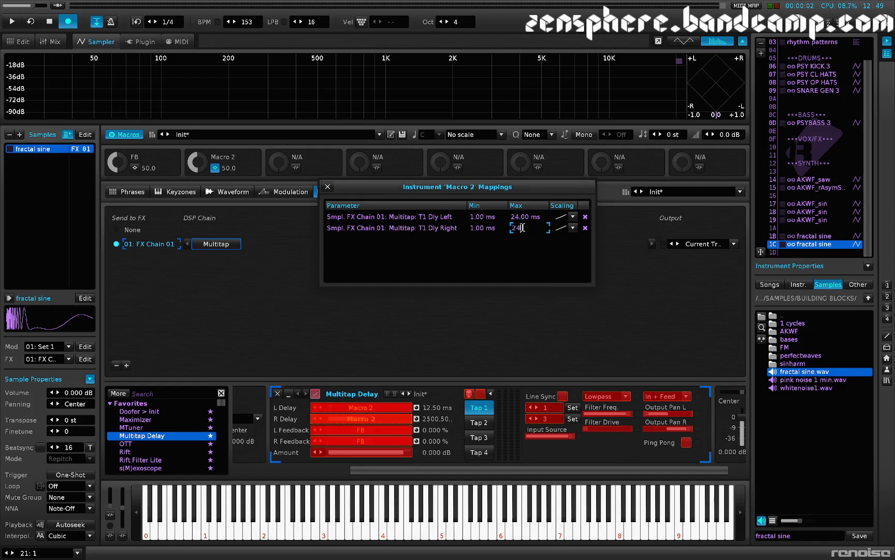
text(4)
key(Return)
click(327, 187)
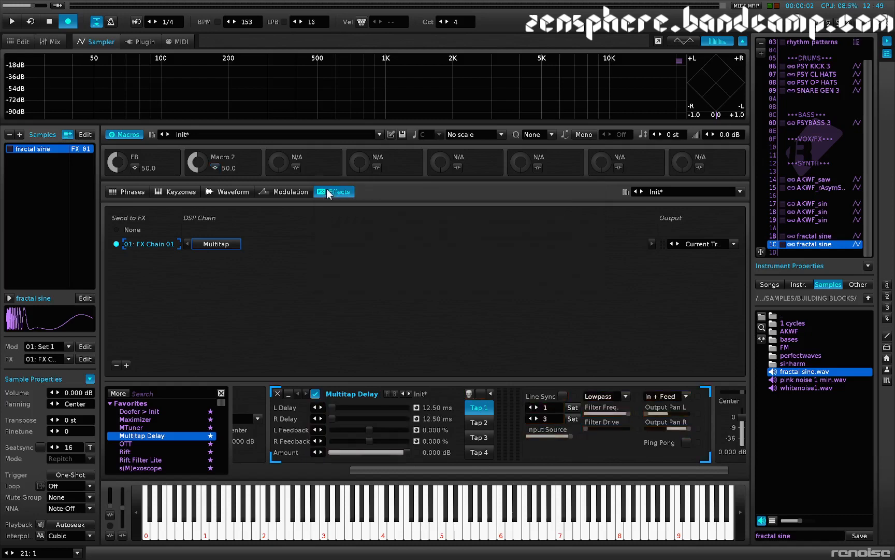
Rename the second macro as pitch
double_click(228, 154)
text(Pitch)
key(Return)
Audition the sound while sweeping the FB and pitch macros, leaving FB at about 94.4 and pitch at about 23.6
mouse_move(117, 161)
mouse_down()
mouse_move(117, 151)
mouse_move(117, 190)
mouse_move(117, 152)
mouse_move(117, 168)
mouse_up()
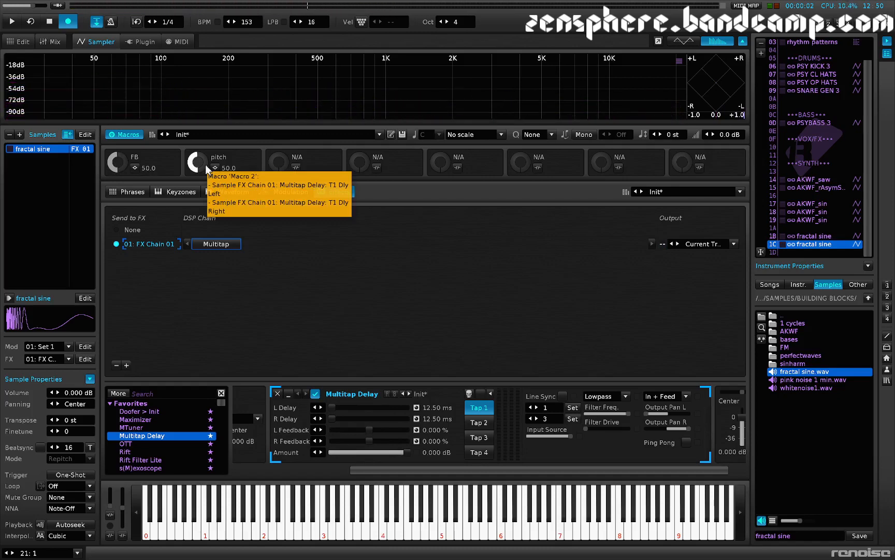
drag(198, 167, 197, 197)
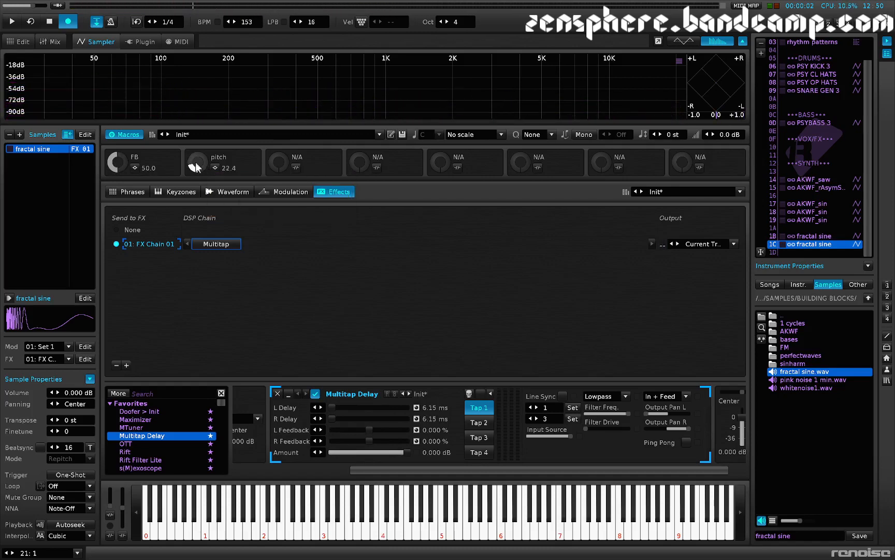
drag(116, 162, 117, 206)
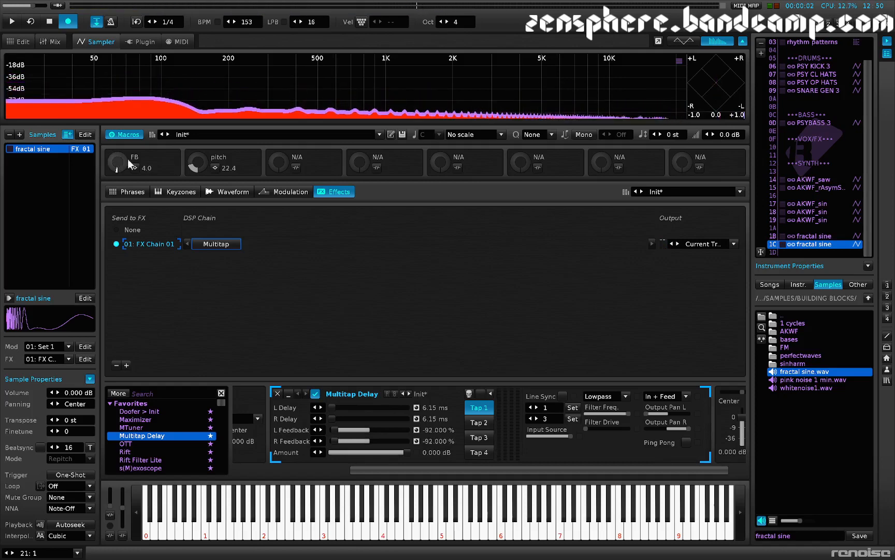
drag(200, 175, 204, 166)
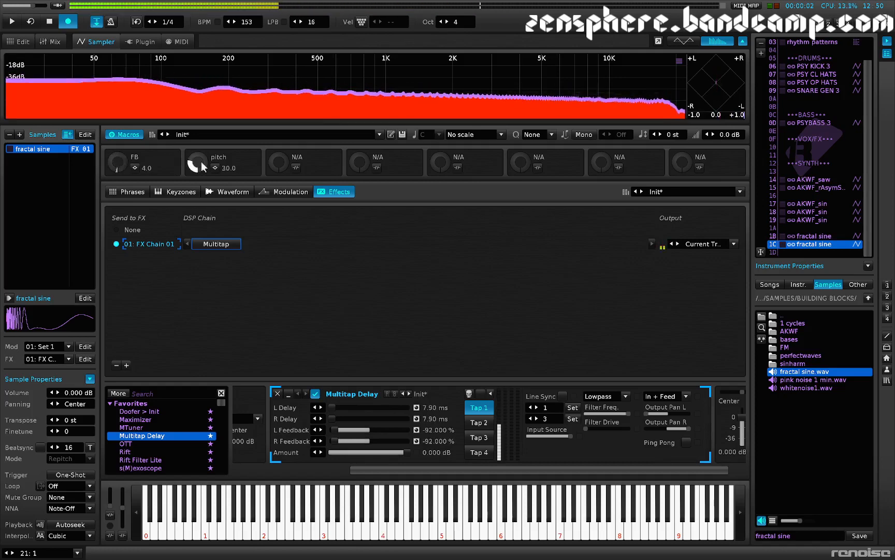
drag(123, 174, 123, 112)
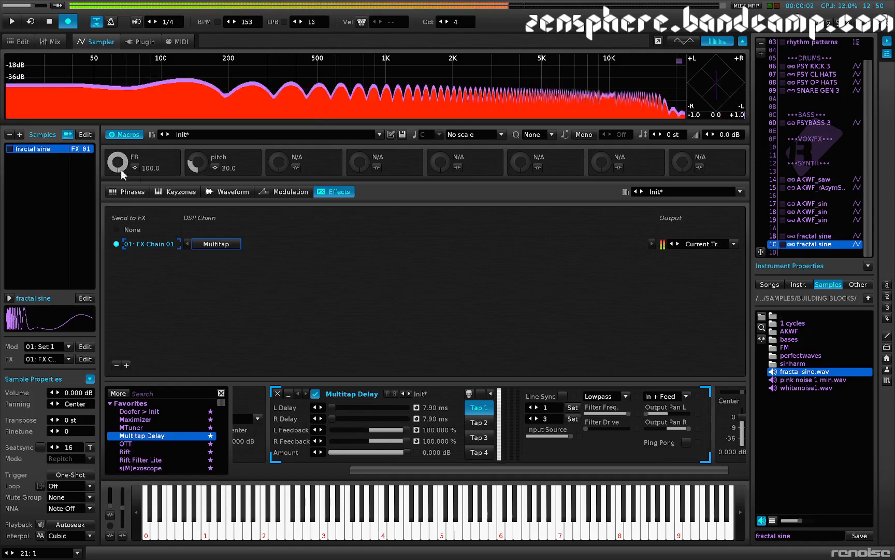
drag(199, 171, 200, 178)
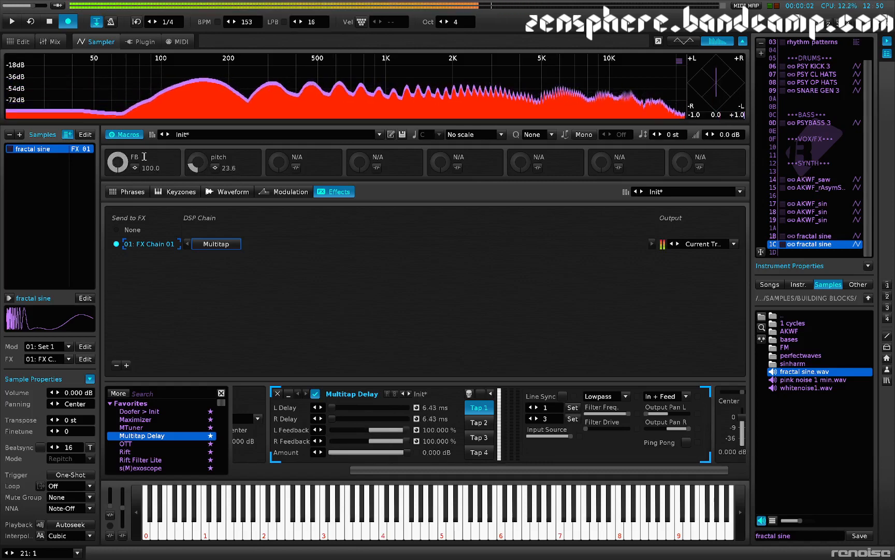
drag(118, 162, 118, 165)
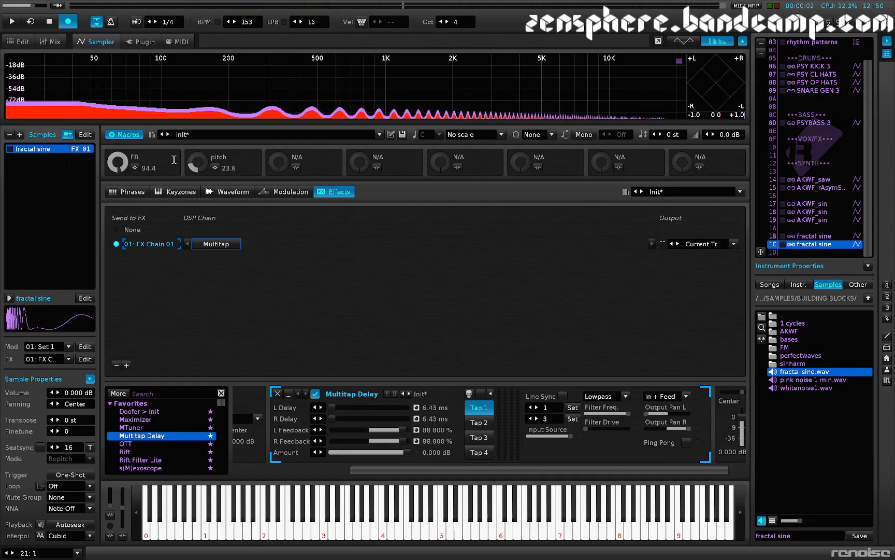
Clear the minimum values of the FB macro's left and right feedback mappings
click(135, 167)
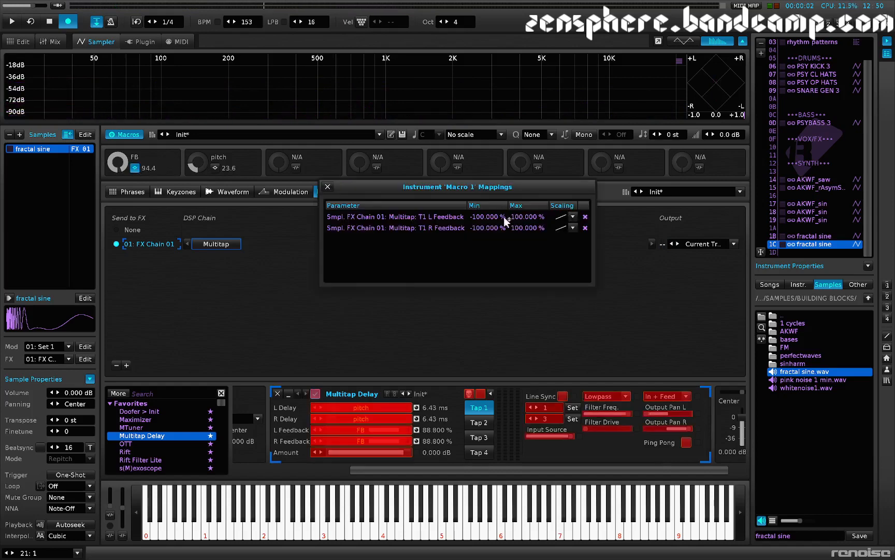
double_click(490, 217)
key(BackSpace)
double_click(487, 228)
key(BackSpace)
Set the maximum of both FB feedback mappings to 99% and turn the FB macro down to about 88
double_click(512, 216)
text(99)
key(Return)
double_click(515, 227)
text(99)
key(Return)
click(327, 187)
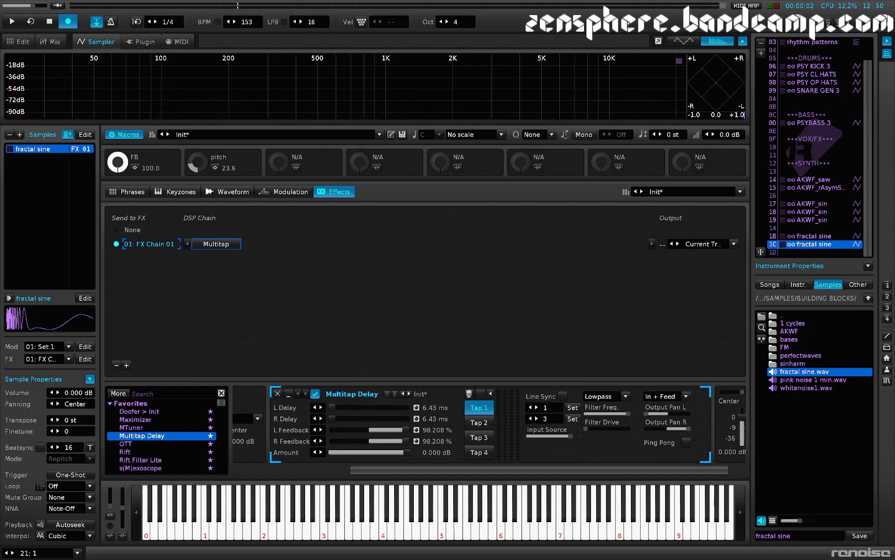
drag(117, 163, 120, 169)
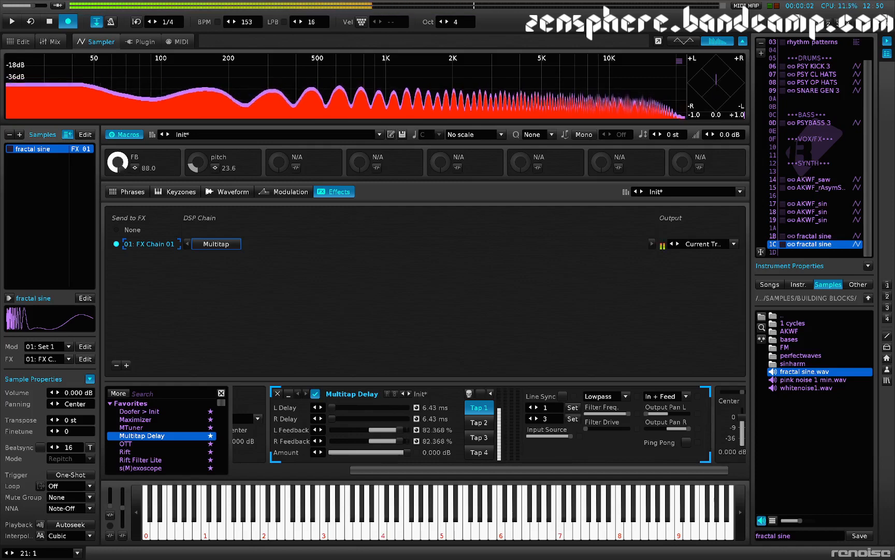
Map the third macro to the Multitap Delay's Tap 1 filter frequency and audition it, leaving the macro at about 77.6
click(296, 167)
click(602, 413)
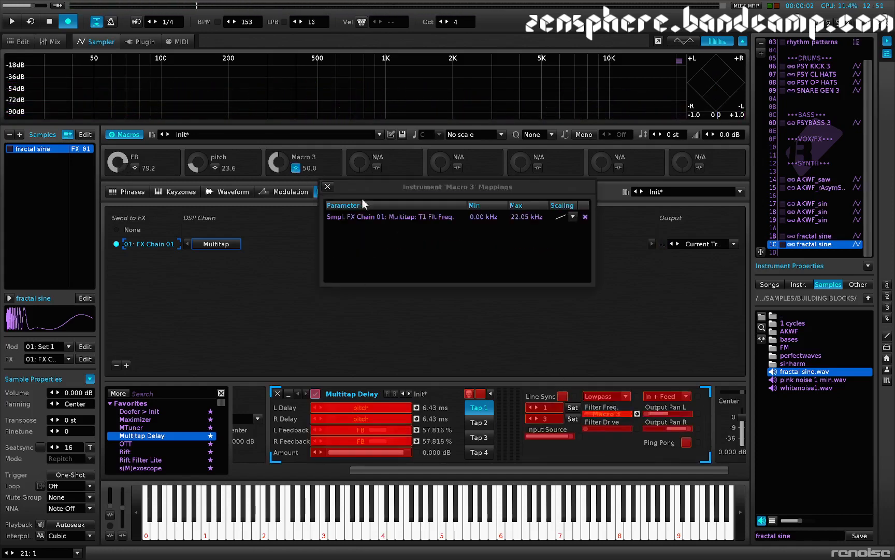
click(328, 187)
key(z)
mouse_move(281, 161)
mouse_down()
mouse_move(282, 148)
mouse_move(281, 162)
mouse_up()
Rename the third macro as freq and raise the FB macro to about 96
double_click(298, 158)
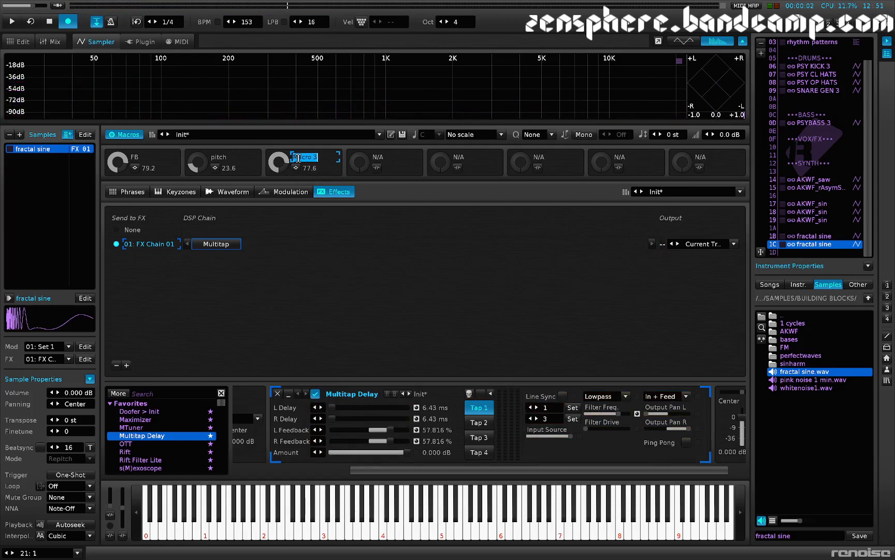
text(freq)
key(Return)
drag(128, 168, 128, 156)
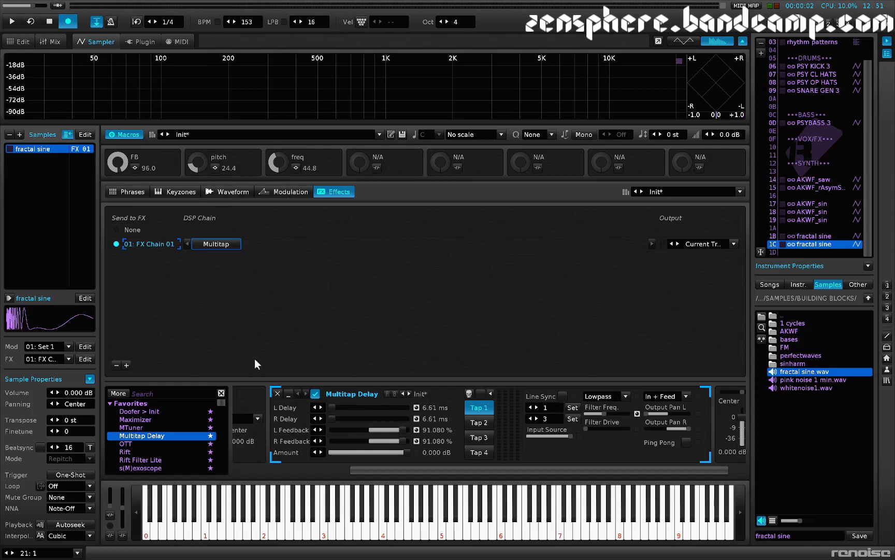
Add a Key Tracker and a Hydra device after the Multitap Delay in the effect chain
scroll(152, 429, down, 3)
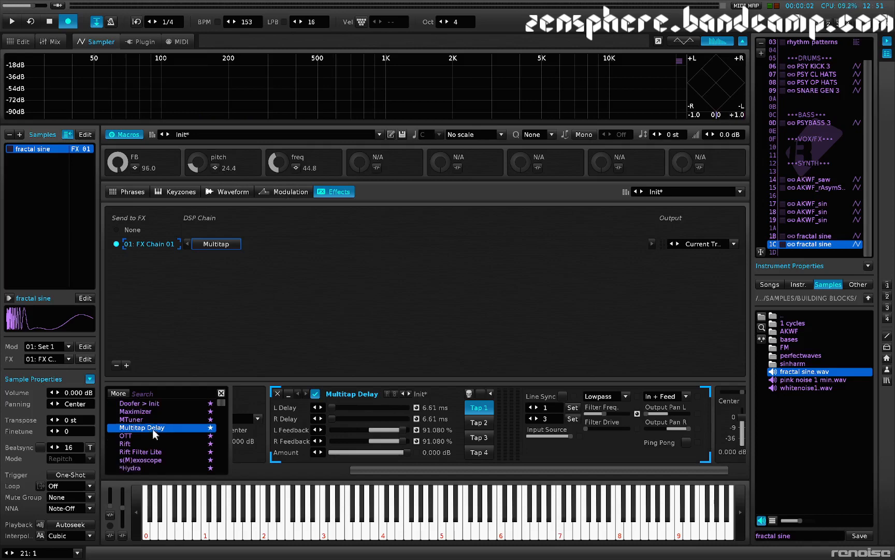
double_click(145, 459)
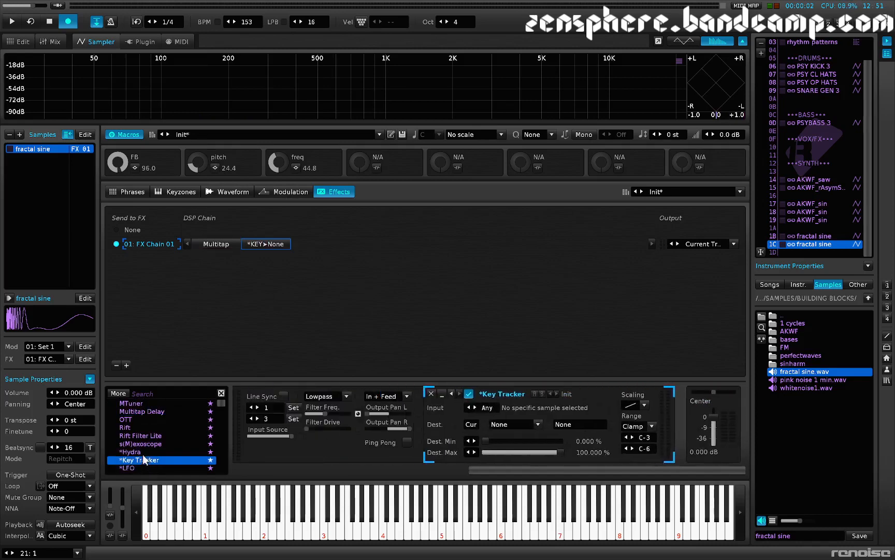
double_click(145, 451)
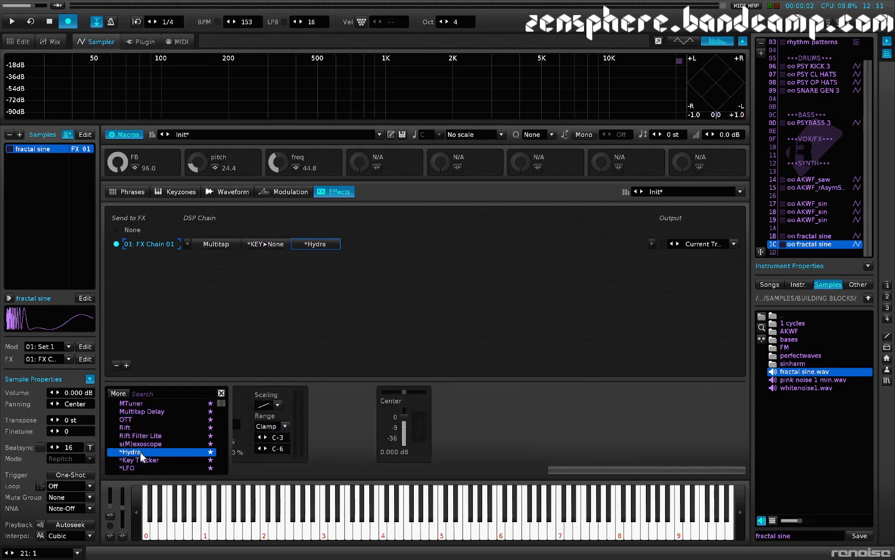
Route the Key Tracker's destination to the Hydra's Input parameter
click(273, 247)
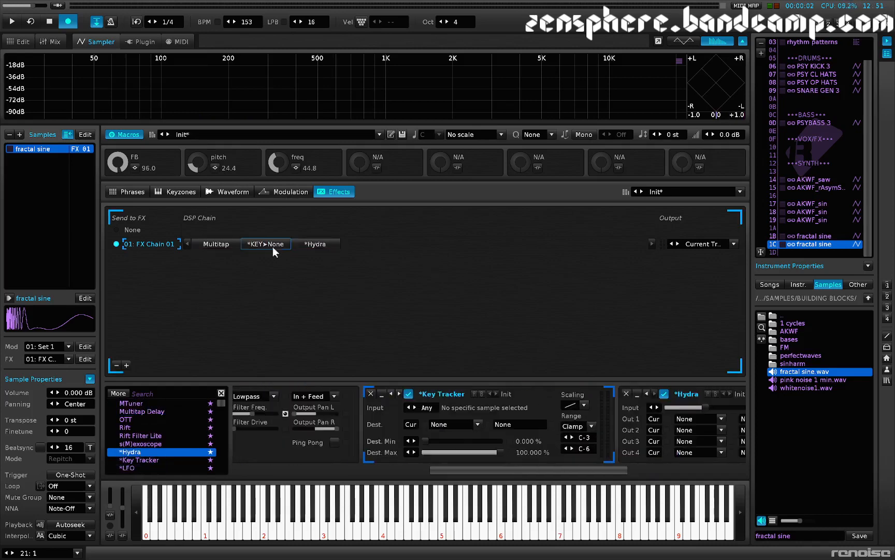
click(453, 424)
click(455, 411)
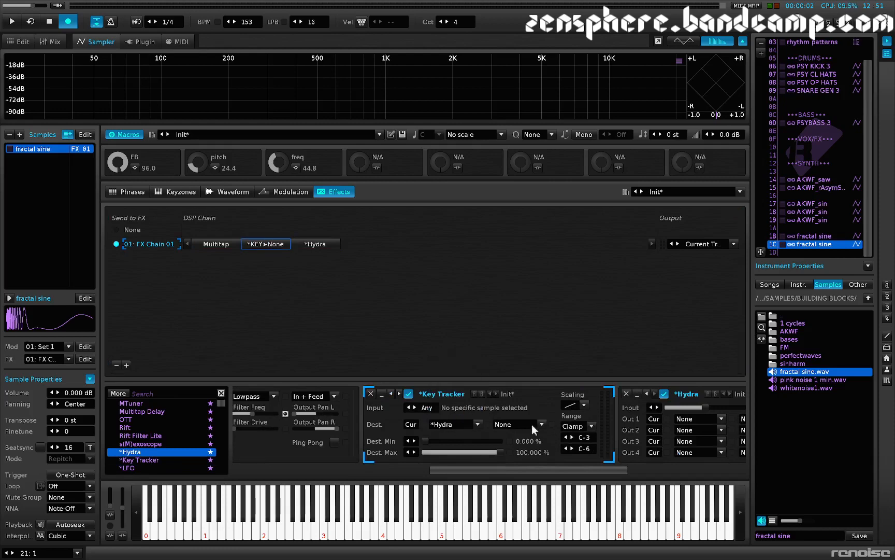
click(538, 425)
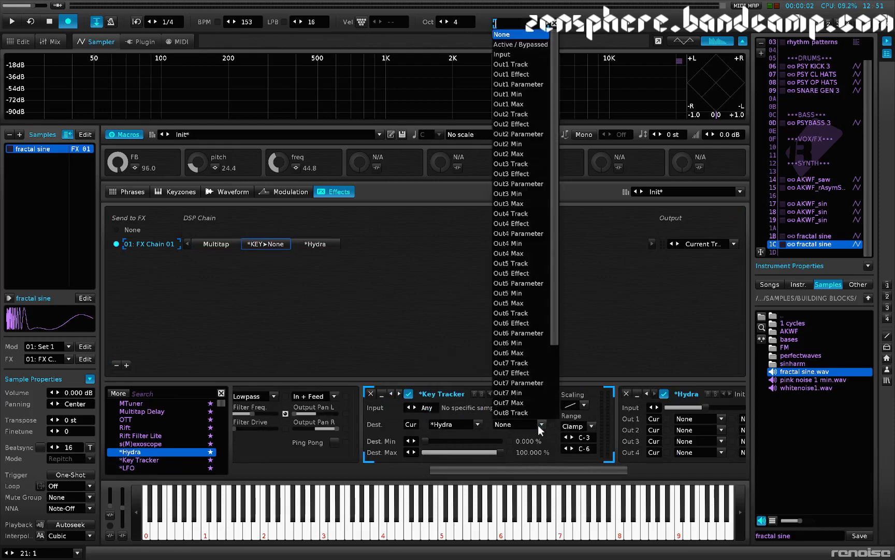
click(522, 55)
Assign Hydra outputs 1 and 2 to the Multitap Delay's T1 Dly Left and T1 Dly Right parameters
scroll(470, 420, down, 3)
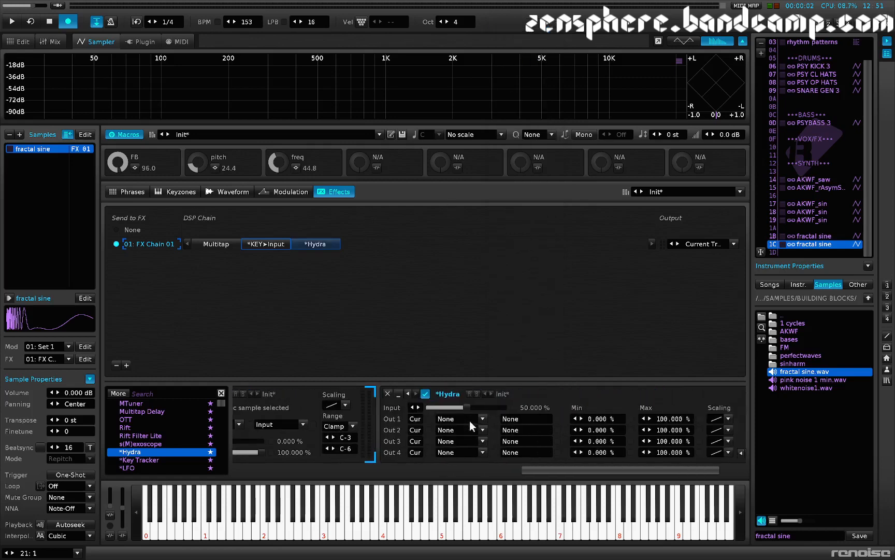
click(457, 419)
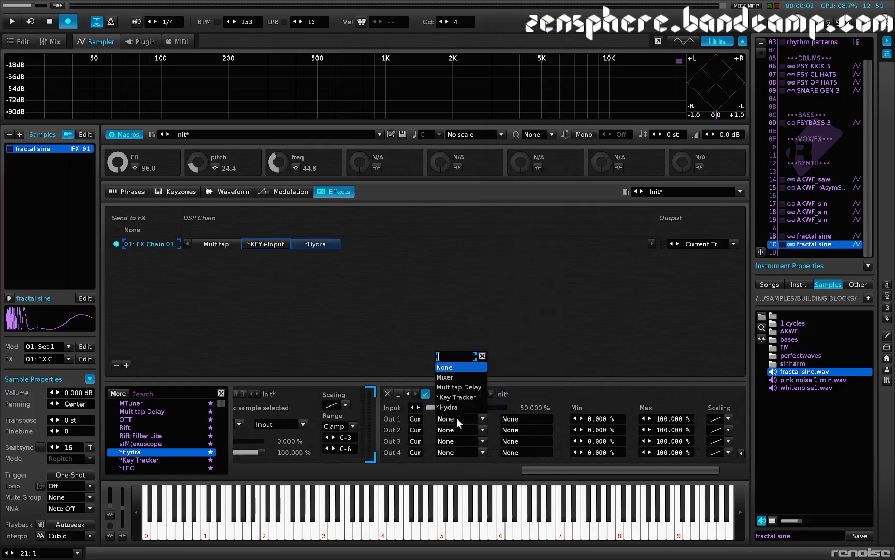
click(460, 387)
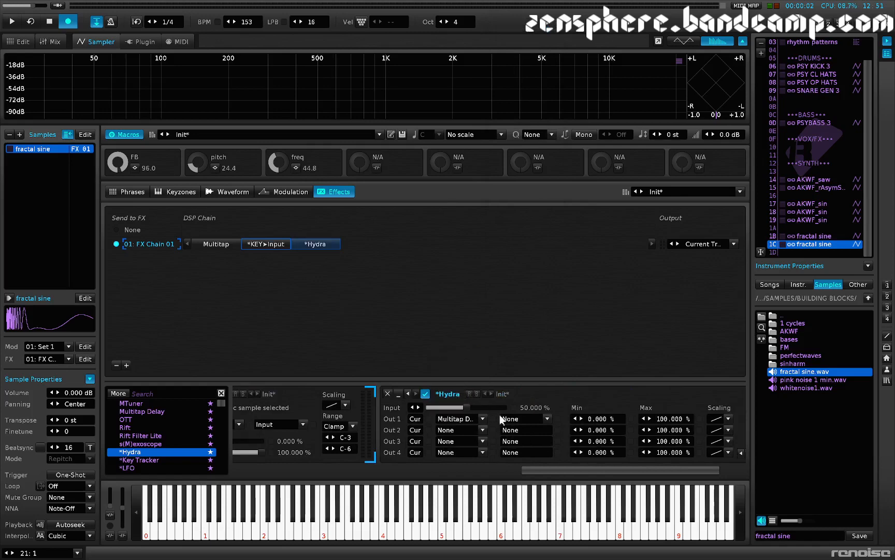
click(467, 427)
click(460, 398)
click(518, 418)
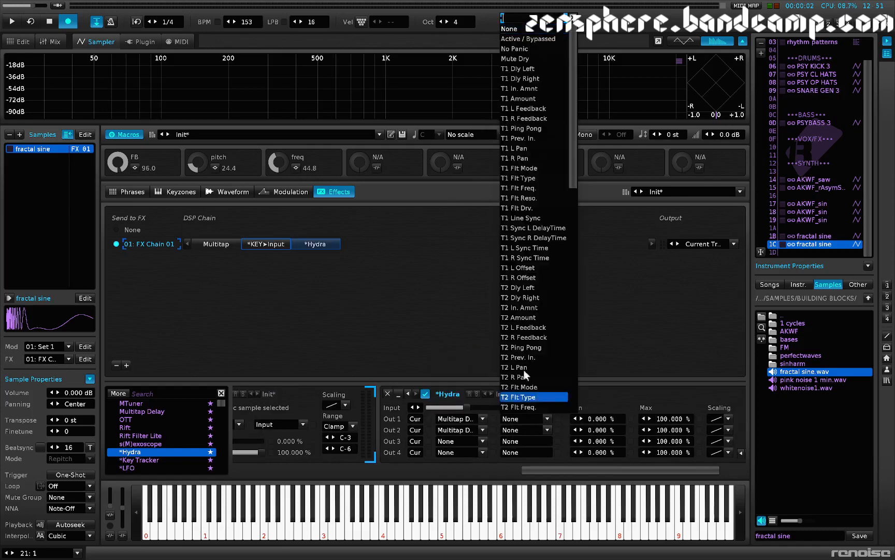
click(524, 68)
click(529, 427)
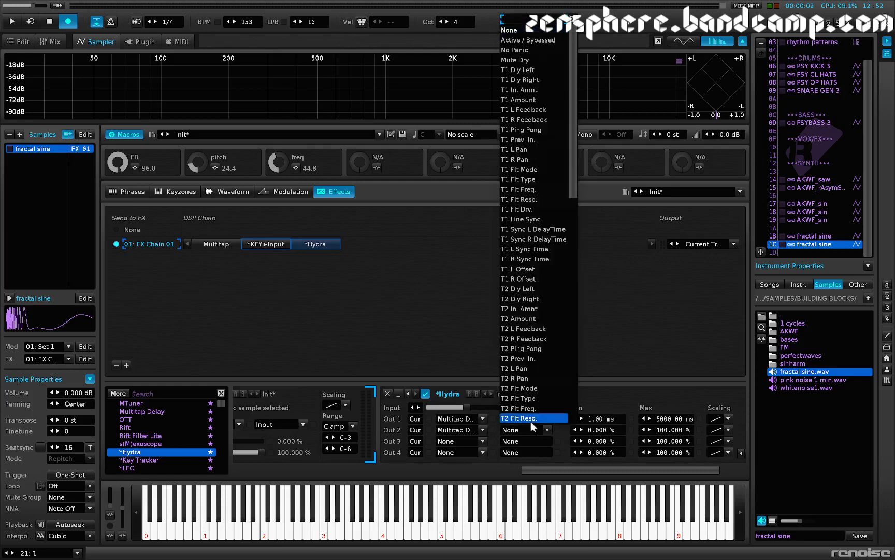
click(523, 79)
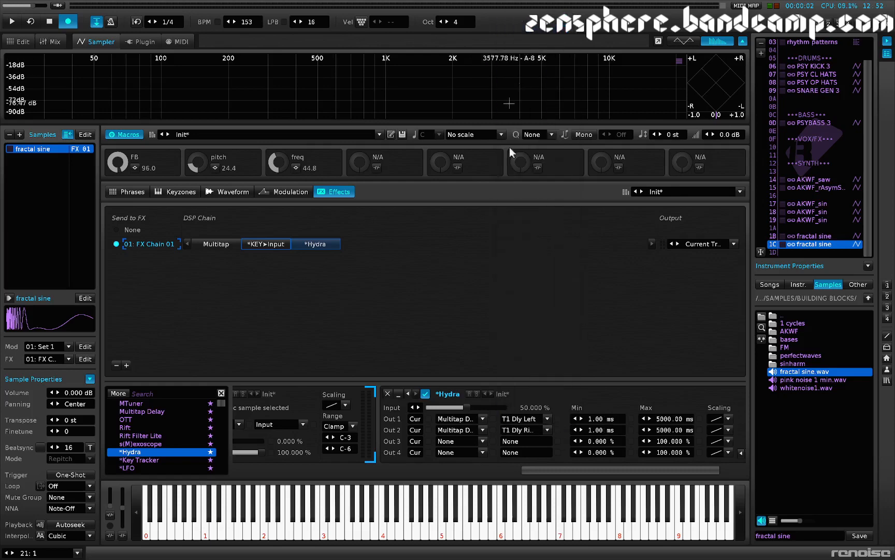
Set the minimum of Hydra outputs 1 and 2 to 24 ms
double_click(671, 417)
double_click(607, 418)
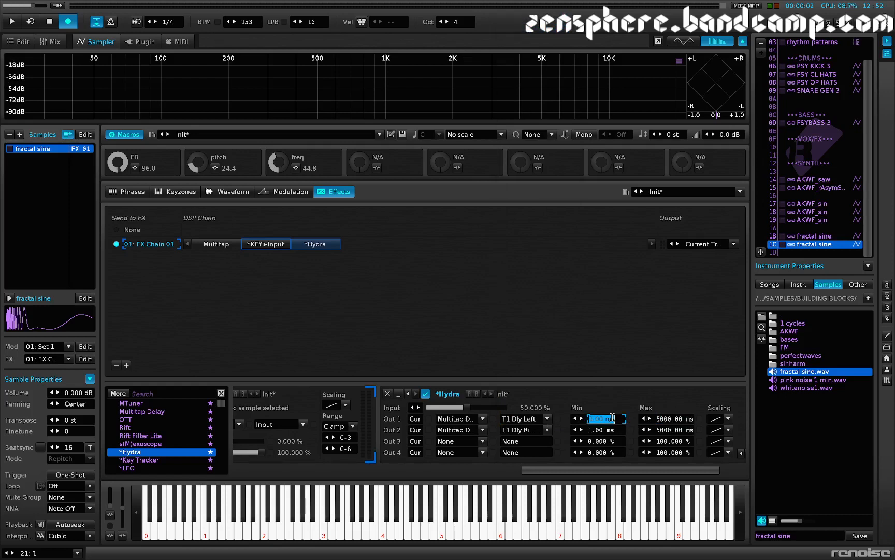
text(24)
key(Return)
text(2)
key(Return)
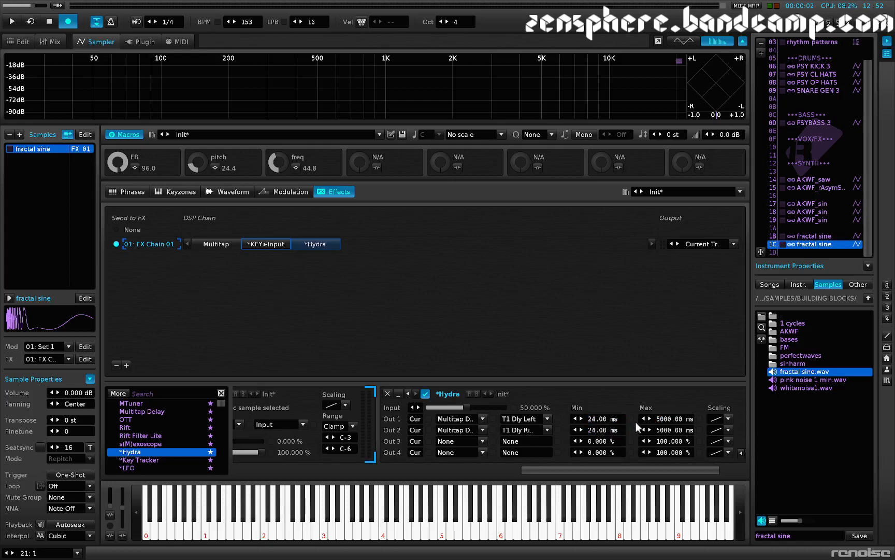
Set the maximum of Hydra outputs 1 and 2 to 1 ms
double_click(662, 419)
text(1000)
double_click(664, 430)
text(1000)
key(Return)
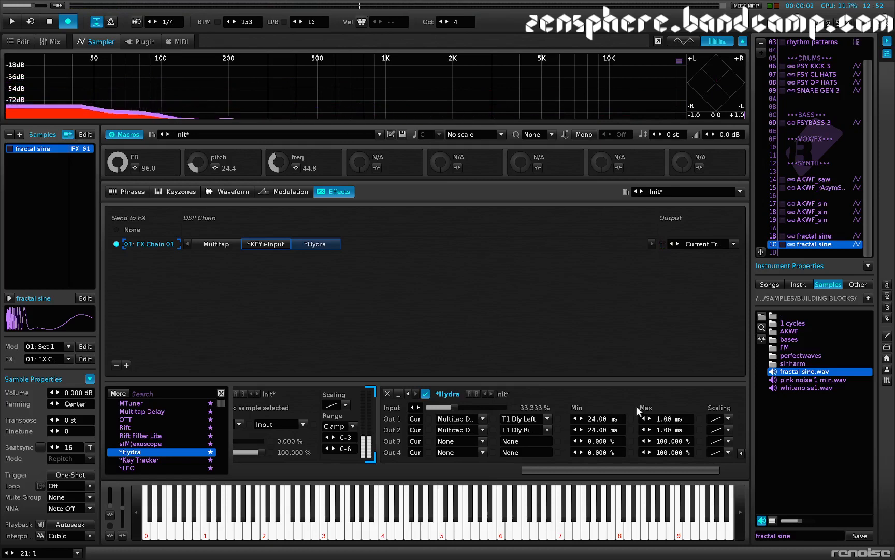
Play test notes and check how the Key Tracker drives the Hydra input and the Multitap Delay times
scroll(384, 436, up, 3)
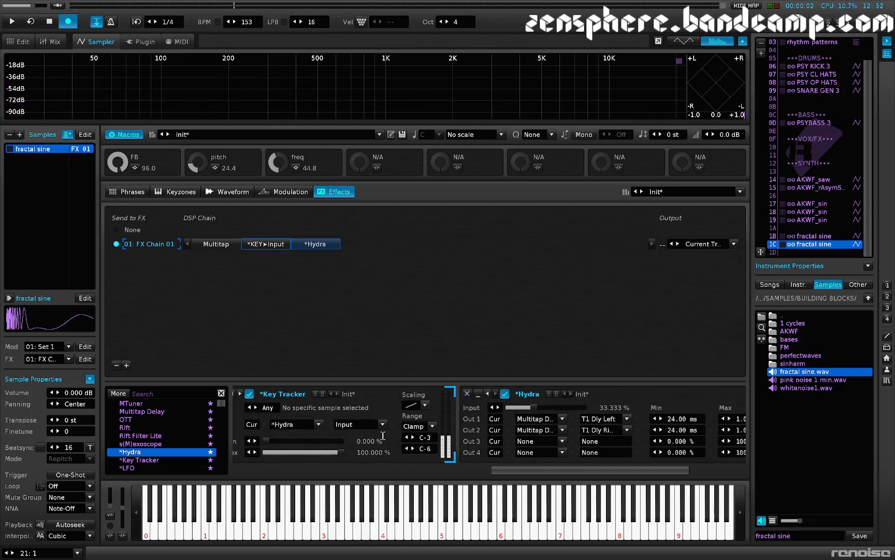
key(z)
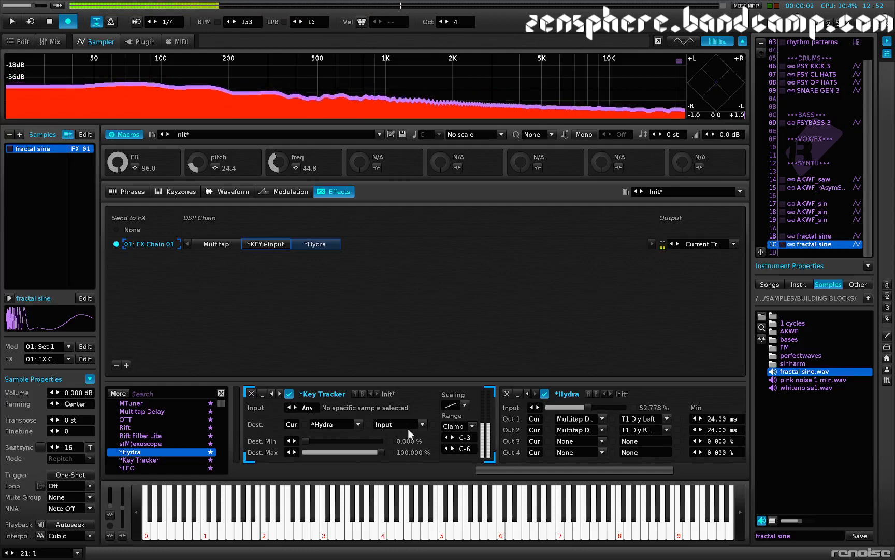
key(b)
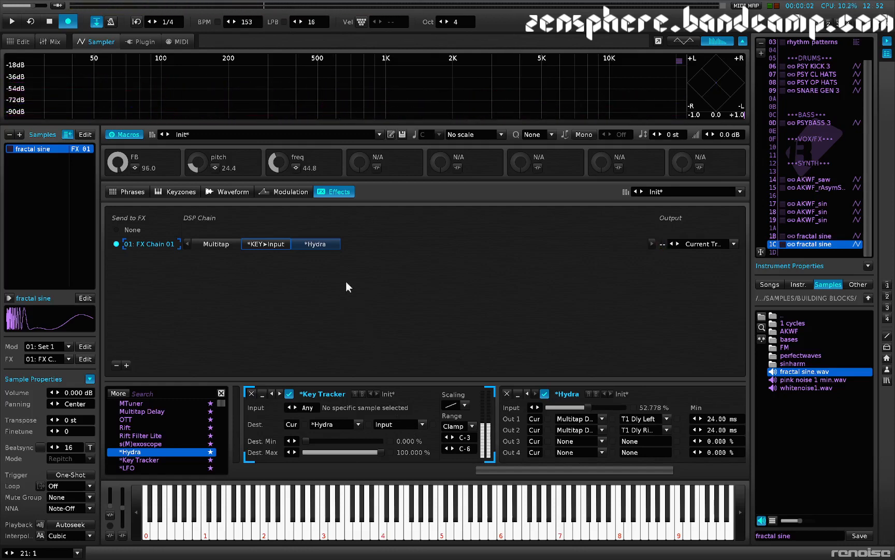
click(216, 247)
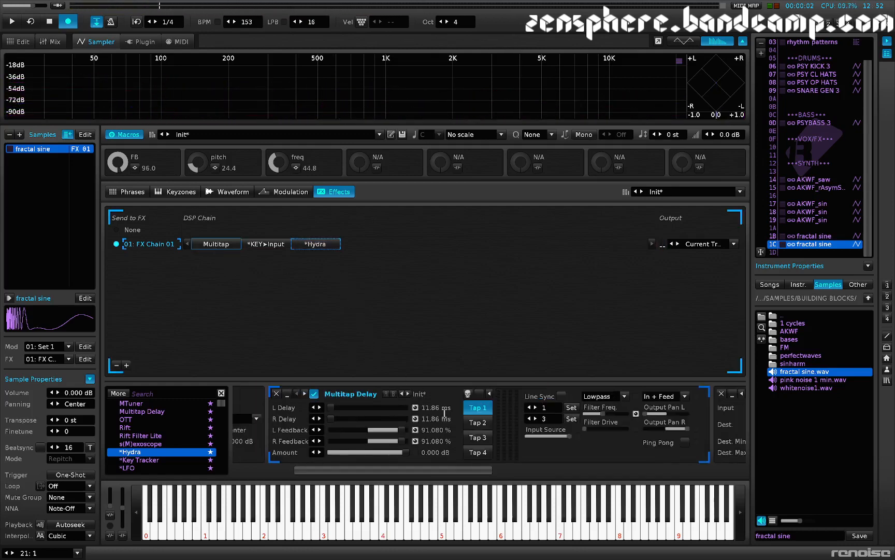
Set the FB macro to 100 and the freq macro to about 48 while auditioning the delay
scroll(410, 440, left, 3)
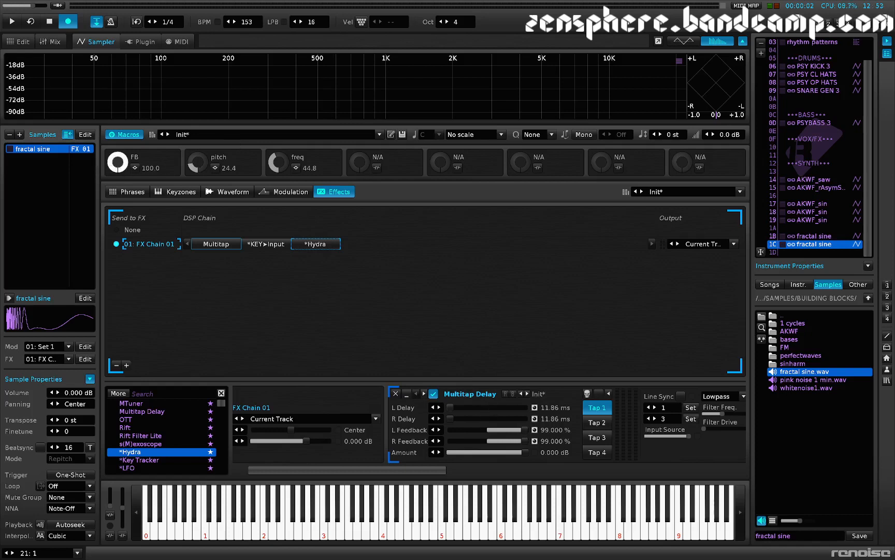
drag(118, 163, 113, 166)
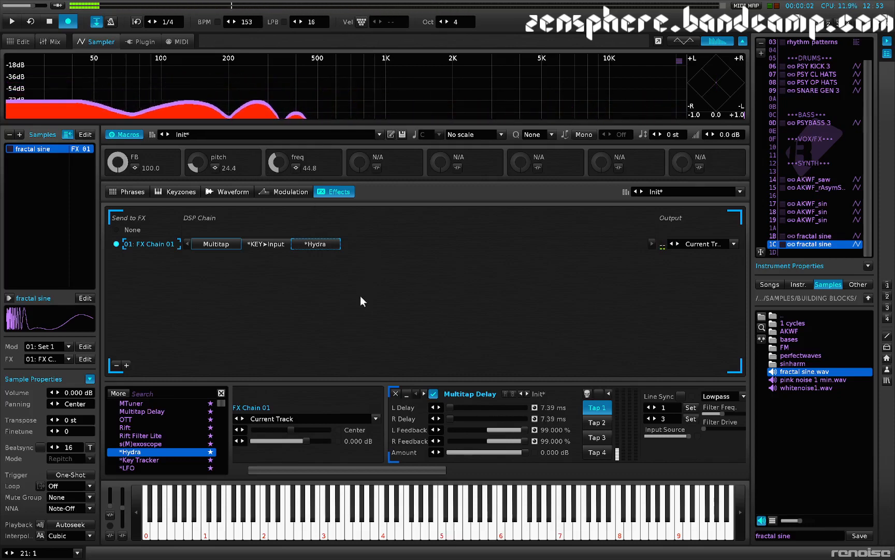
mouse_move(279, 169)
mouse_down()
mouse_move(278, 158)
mouse_move(285, 178)
mouse_up()
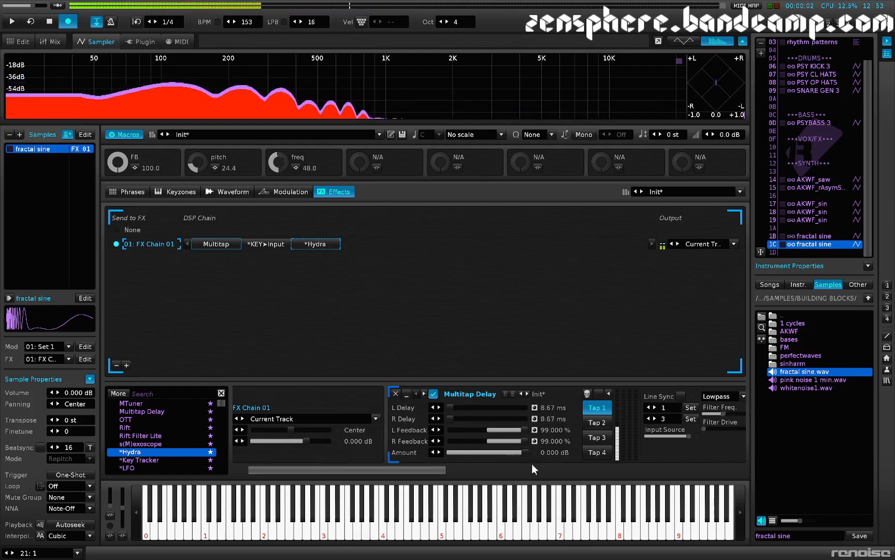
Map the fourth macro to the Multitap Delay's Tap 1 filter type and name it type
scroll(511, 440, down, 4)
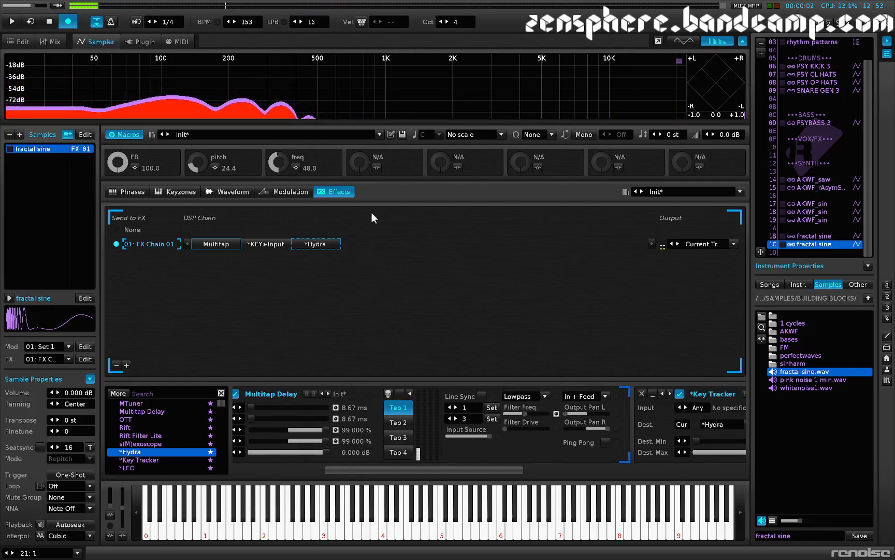
click(376, 167)
click(520, 395)
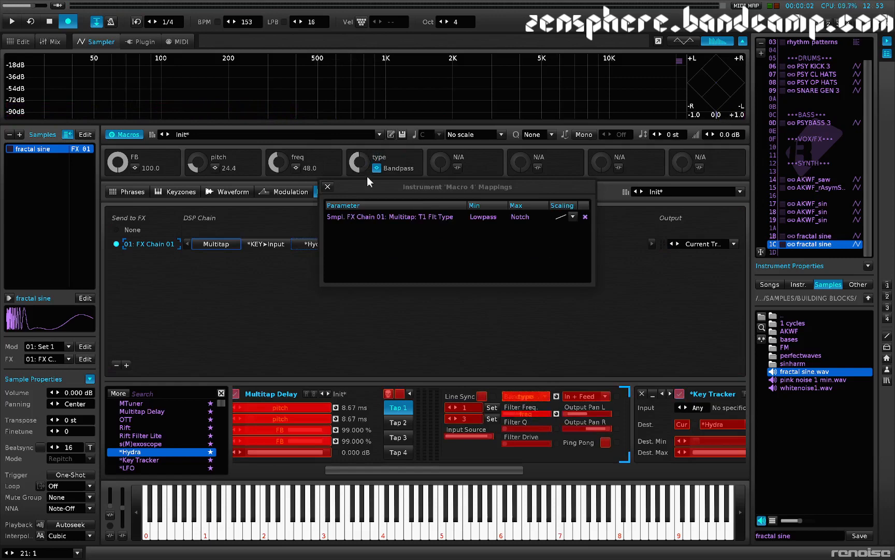
click(326, 187)
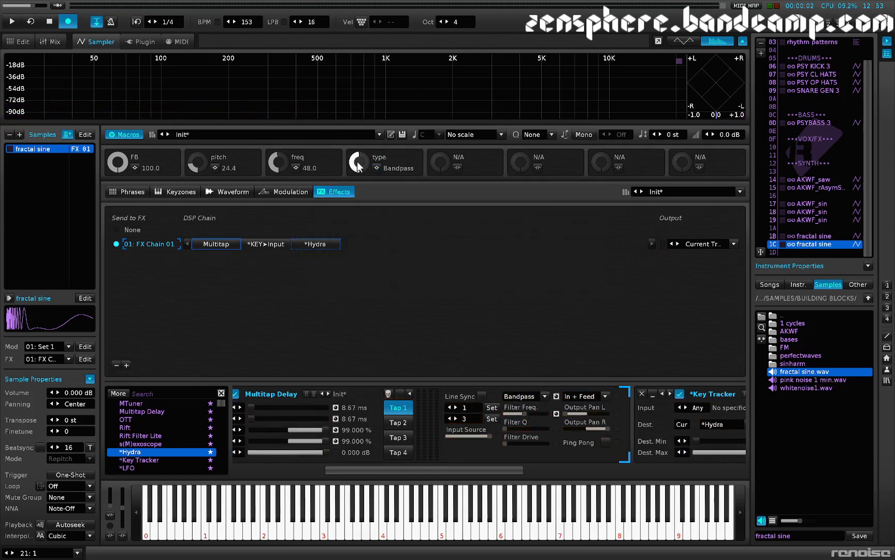
Audition notes while adjusting the macros, leaving pitch at about 14.4, freq at about 24 and type on Bandpass
key(z)
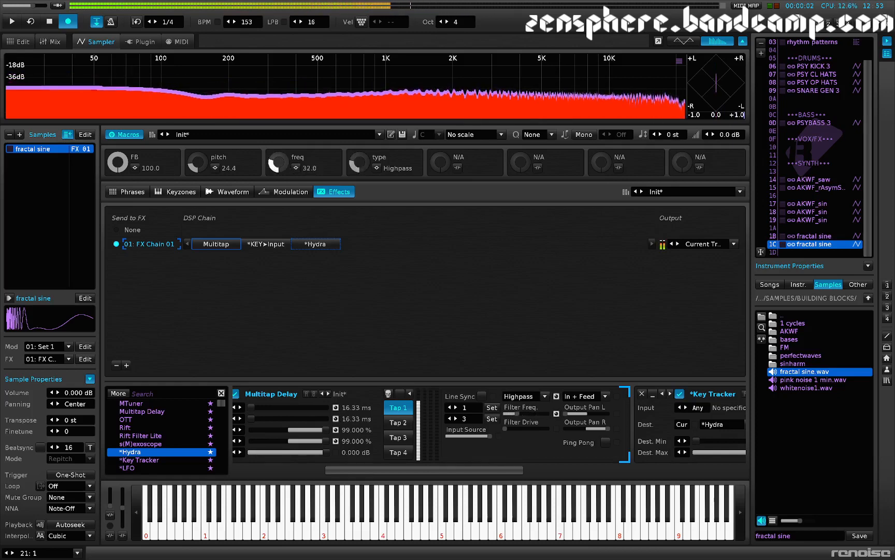
key(q)
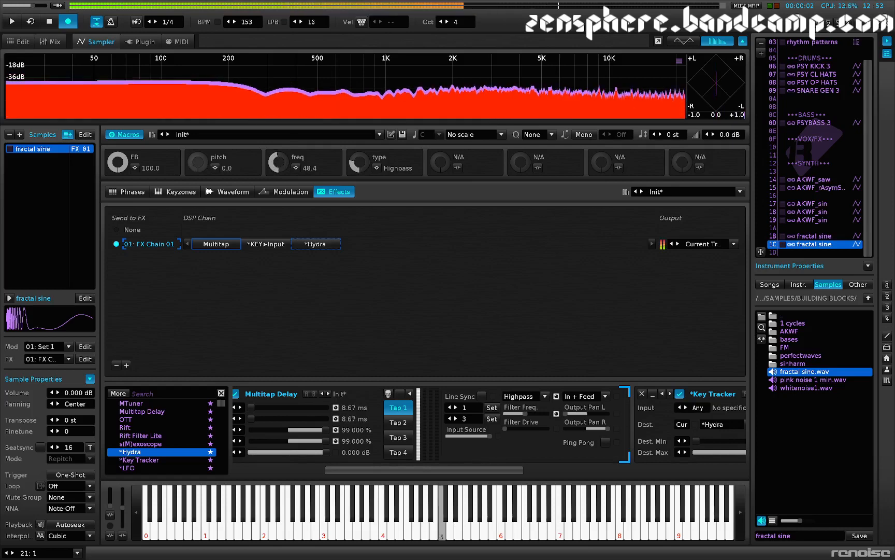
mouse_move(198, 162)
mouse_down()
mouse_move(198, 136)
mouse_move(197, 151)
mouse_up()
key(q)
key(q)
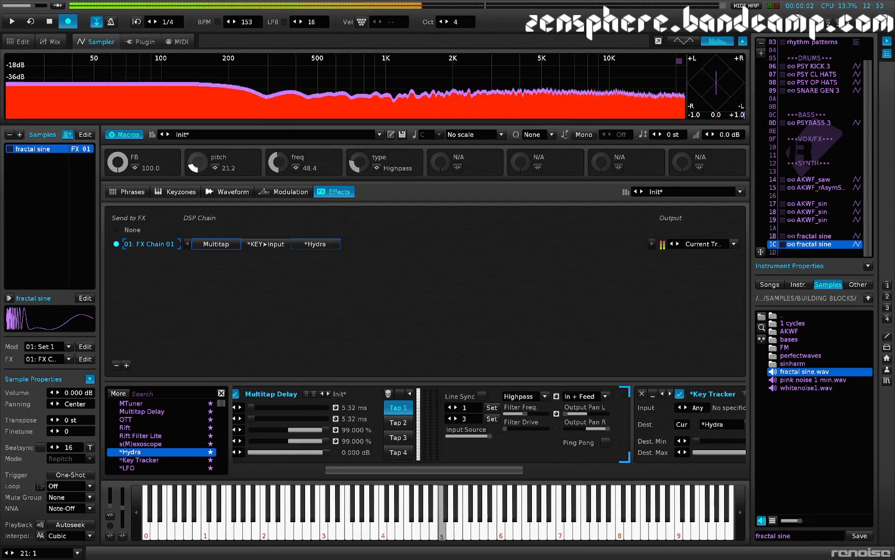
key(z)
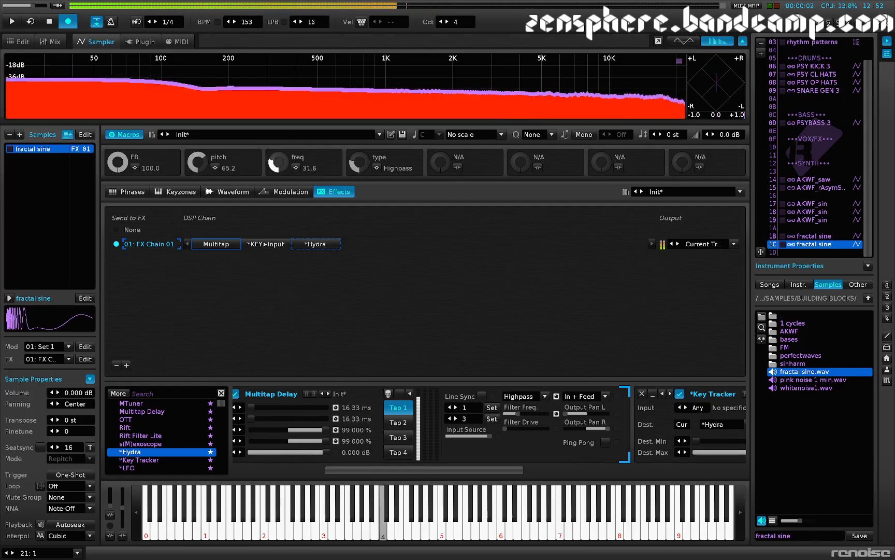
key(q)
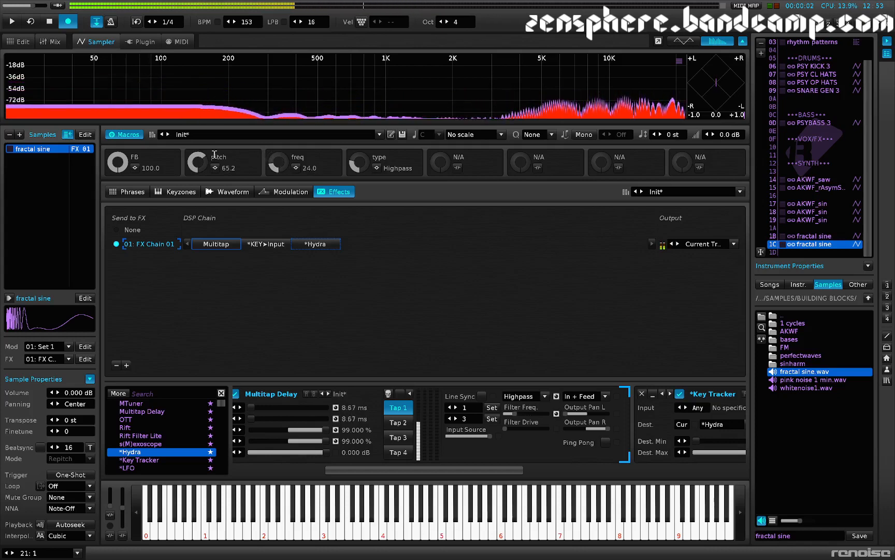
drag(214, 154, 198, 163)
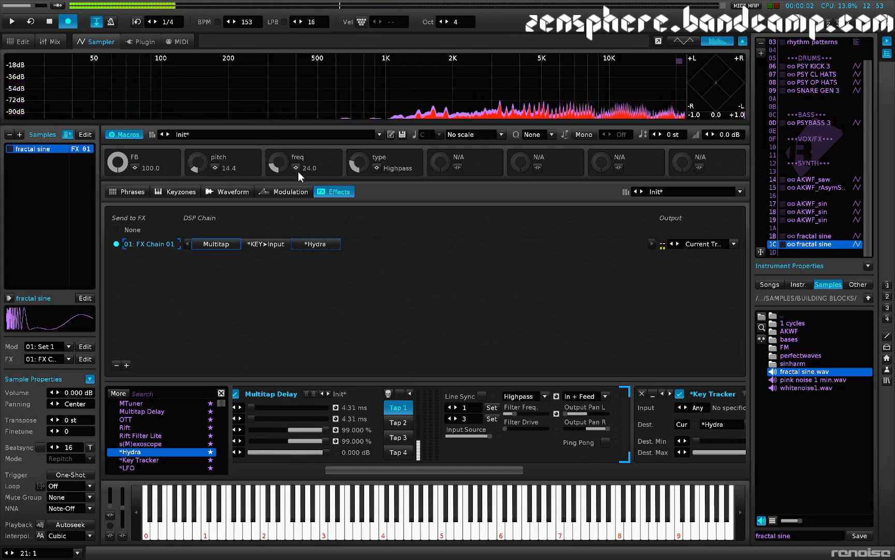
drag(359, 170, 359, 155)
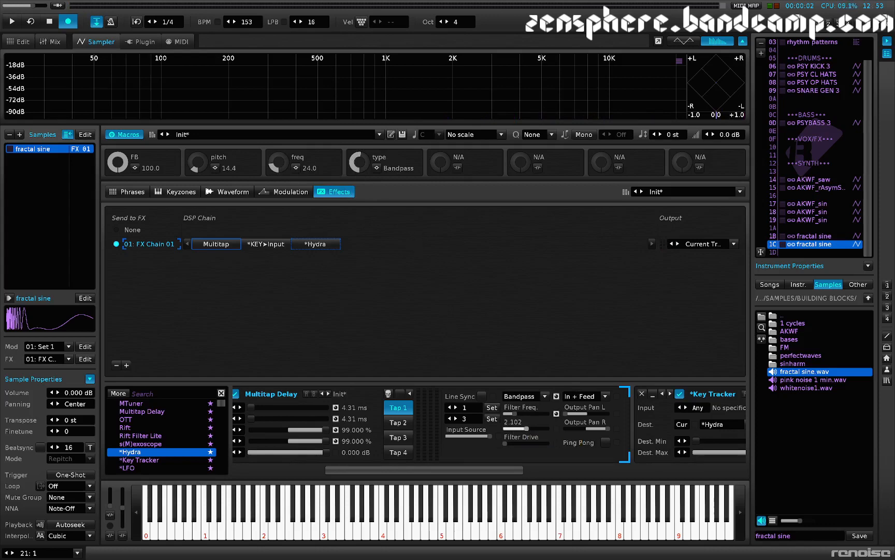
Adjust the Multitap Delay's Tap 1 Filter Q, then set the freq macro to 18.8 while auditioning notes
drag(527, 429, 531, 428)
mouse_move(521, 410)
key(q)
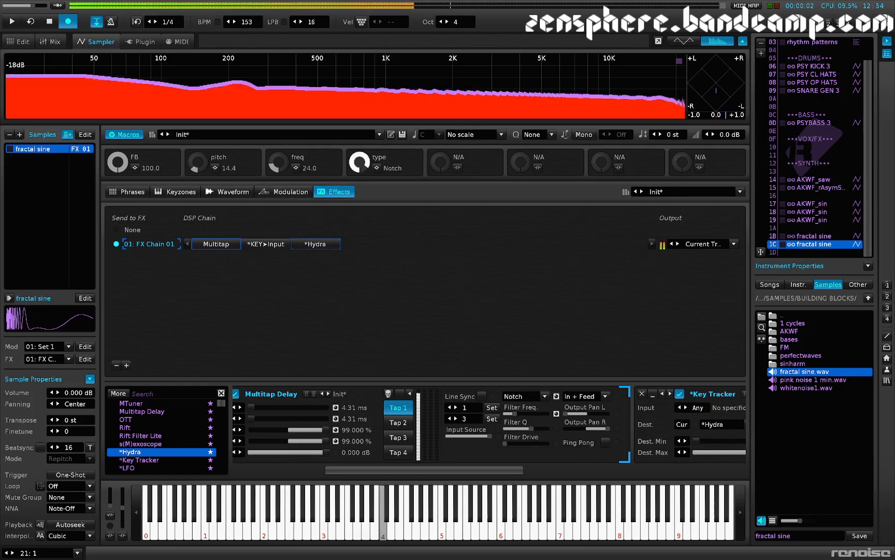
mouse_move(302, 167)
mouse_down()
mouse_move(302, 138)
mouse_move(302, 161)
mouse_up()
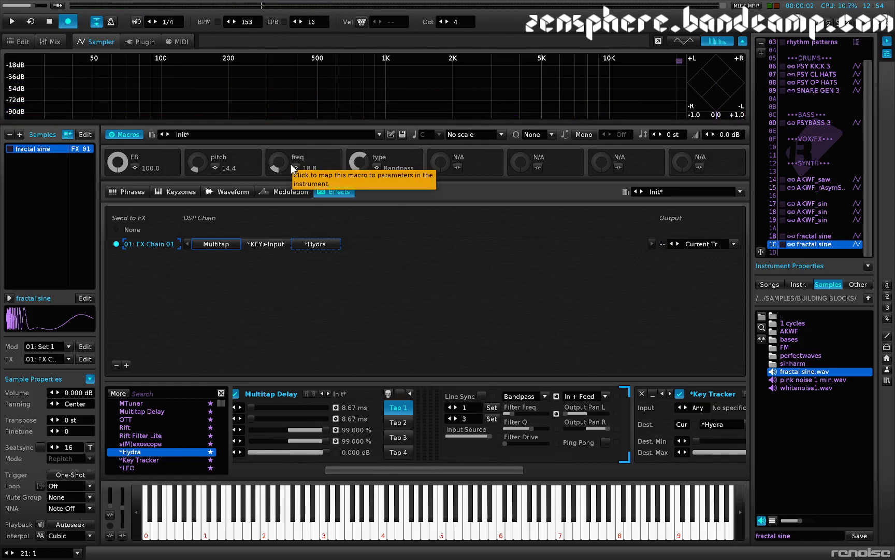
Mute the source signal in the Multitap Delay and raise the freq macro to 51.2 while playing a note
click(399, 393)
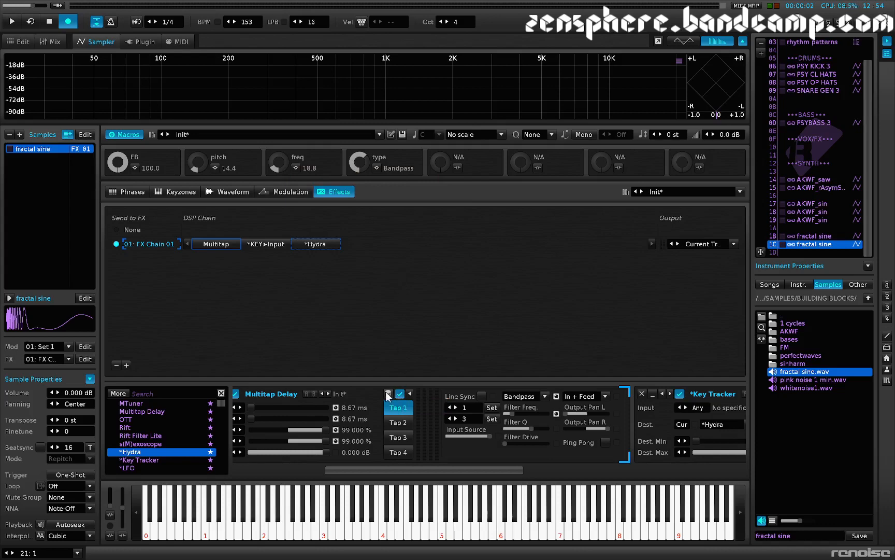
mouse_move(270, 163)
mouse_down()
mouse_move(269, 148)
mouse_move(270, 175)
mouse_move(269, 147)
mouse_up()
key(z)
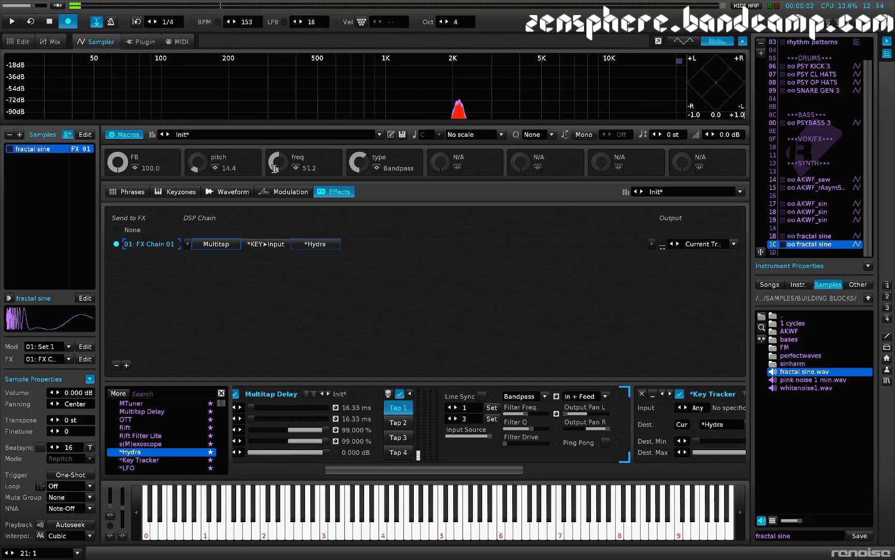
Set Tap 1's filter to Notch and the pitch macro to 34.0, then sweep the freq macro up to 62.4 while auditioning notes
click(517, 394)
click(516, 386)
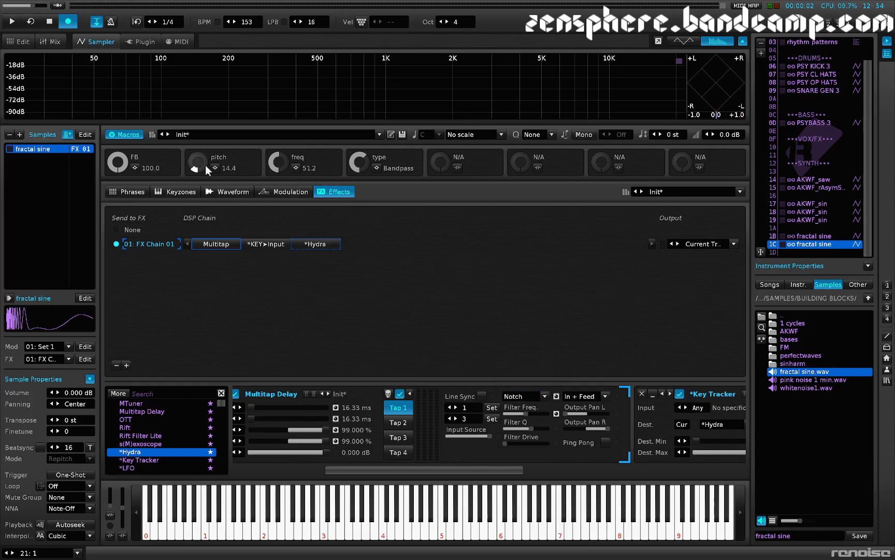
key(z)
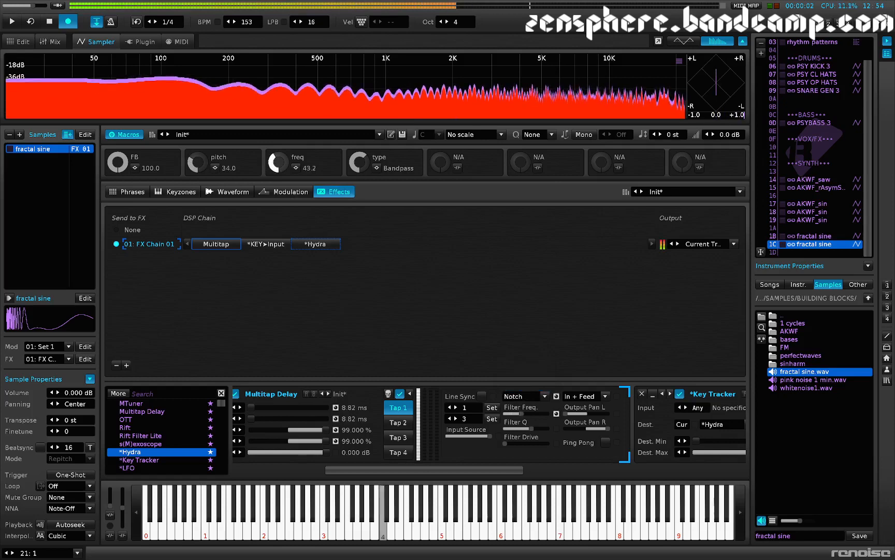
drag(279, 162, 279, 195)
key(q)
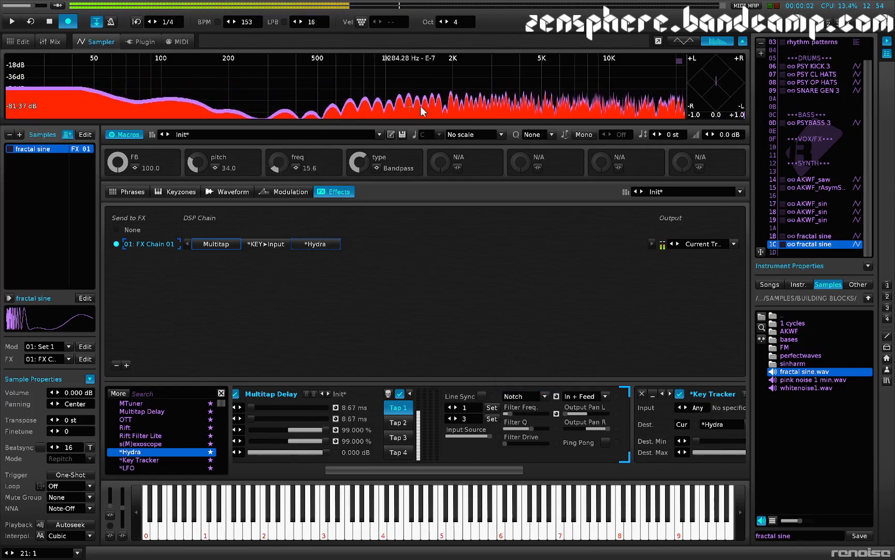
mouse_move(298, 162)
mouse_down()
mouse_move(299, 134)
mouse_move(285, 164)
mouse_up()
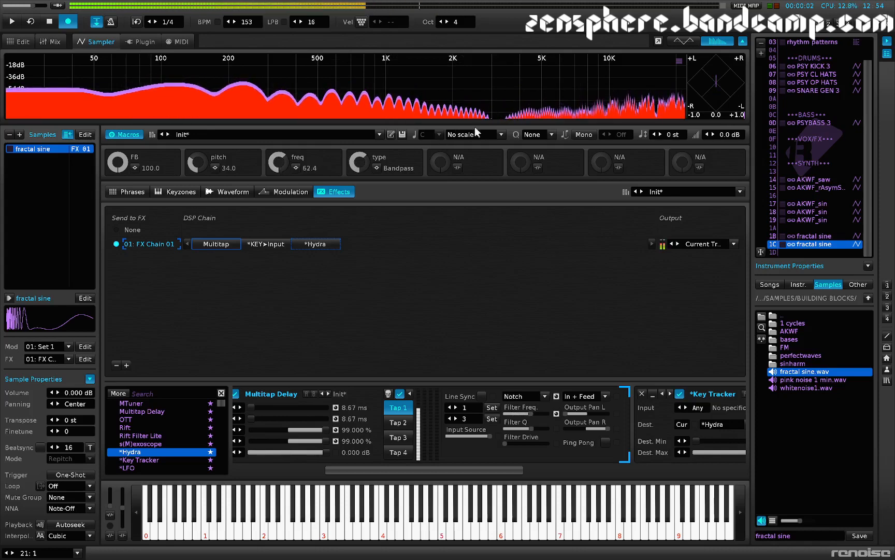
Raise Tap 1's Filter Drive and audition it, leaving the filter on Bandpass and the freq macro at 42.8
drag(533, 441, 521, 443)
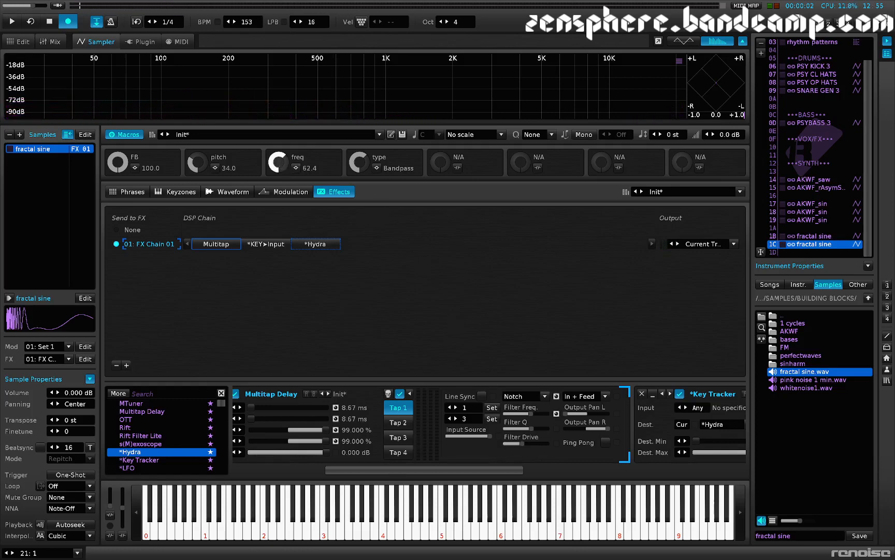
mouse_move(278, 163)
mouse_down()
mouse_move(280, 186)
mouse_move(281, 165)
mouse_up()
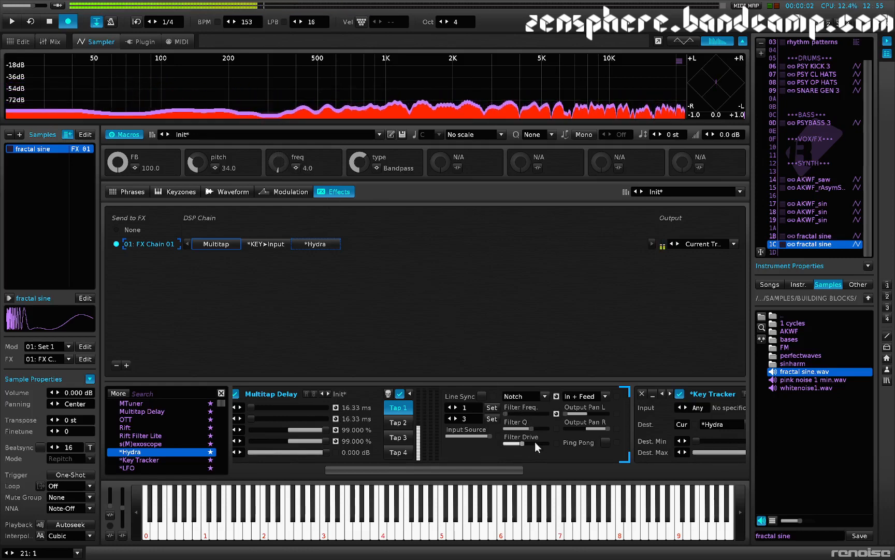
drag(534, 442, 532, 441)
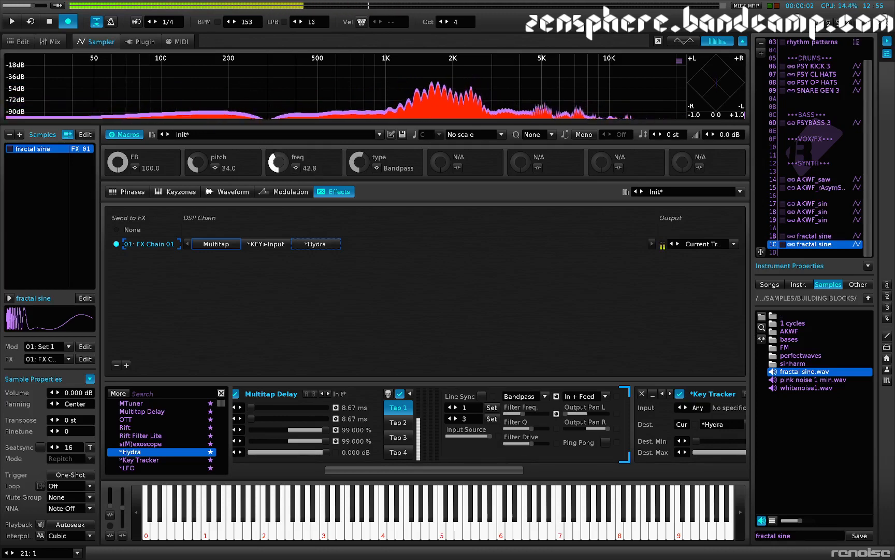
Add a Doofer at the end of the FX chain, load its PING-PONG preset, and lower the freq macro to 30.8
scroll(159, 429, up, 1)
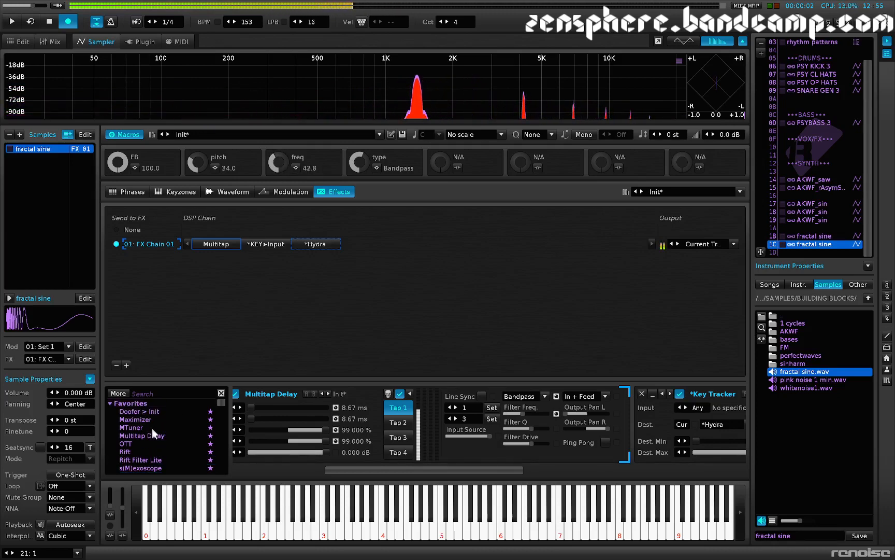
double_click(144, 411)
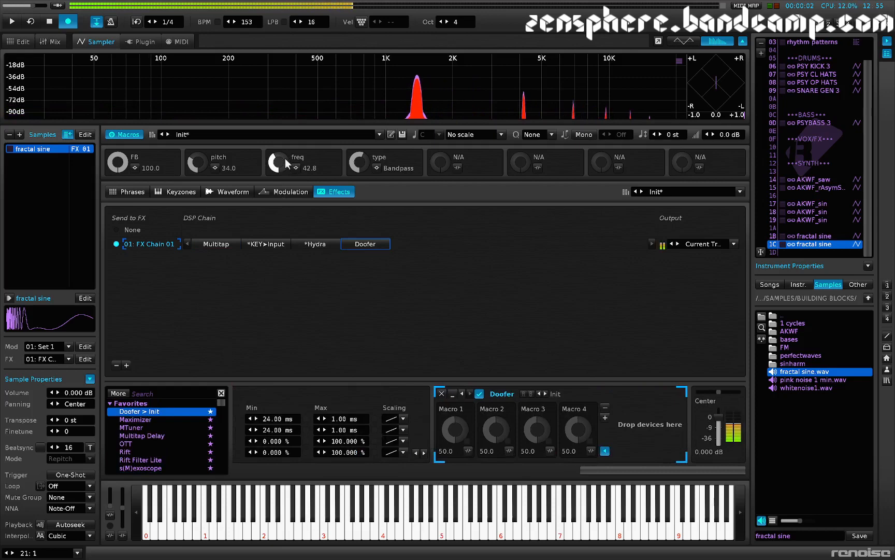
drag(284, 158, 287, 168)
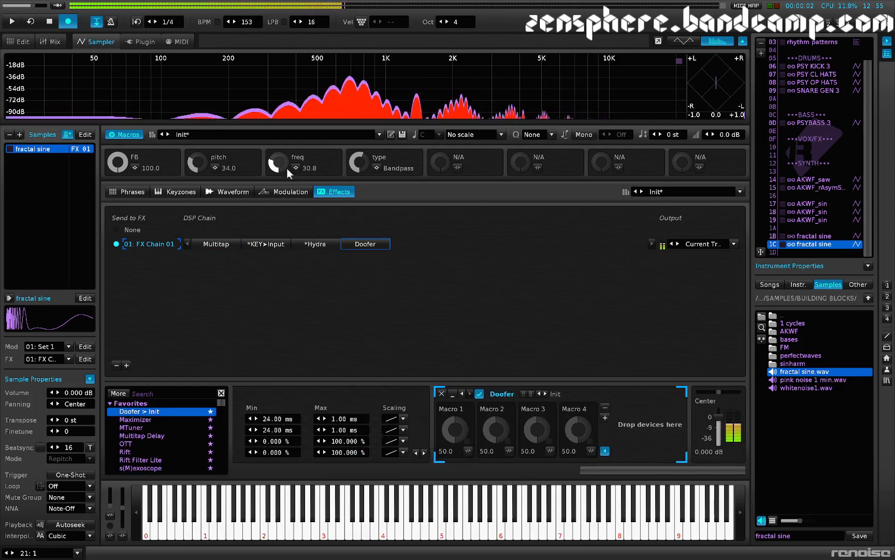
click(559, 394)
click(596, 548)
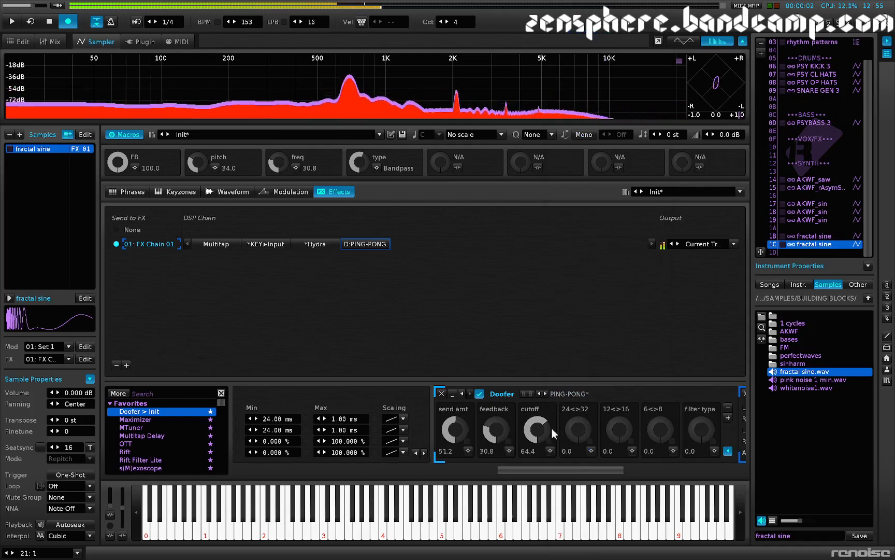
Set the PING-PONG Doofer's cutoff to 66.8, feedback to 47.6 and send amt to 64.0
drag(552, 428, 552, 424)
drag(496, 433, 459, 424)
Set the freq macro to 20.0 and the pitch macro to 74.8 while auditioning, then stop the sound
mouse_move(278, 163)
mouse_down()
mouse_move(275, 142)
mouse_move(275, 166)
mouse_up()
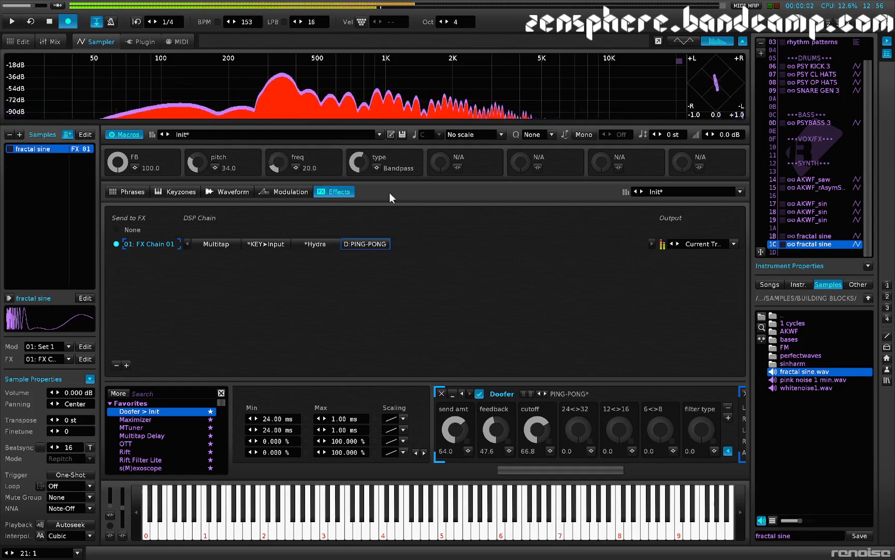
mouse_move(192, 165)
mouse_down()
mouse_move(193, 182)
mouse_move(192, 139)
mouse_move(197, 156)
mouse_up()
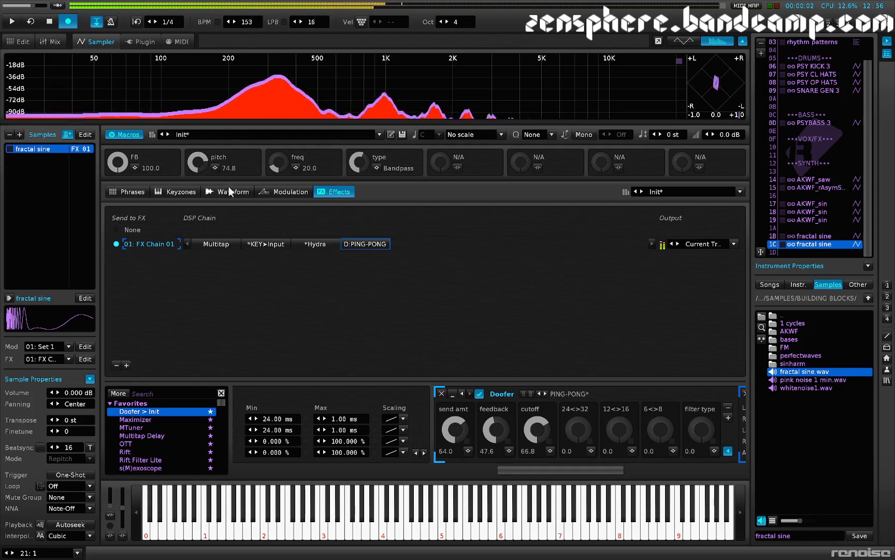
click(50, 25)
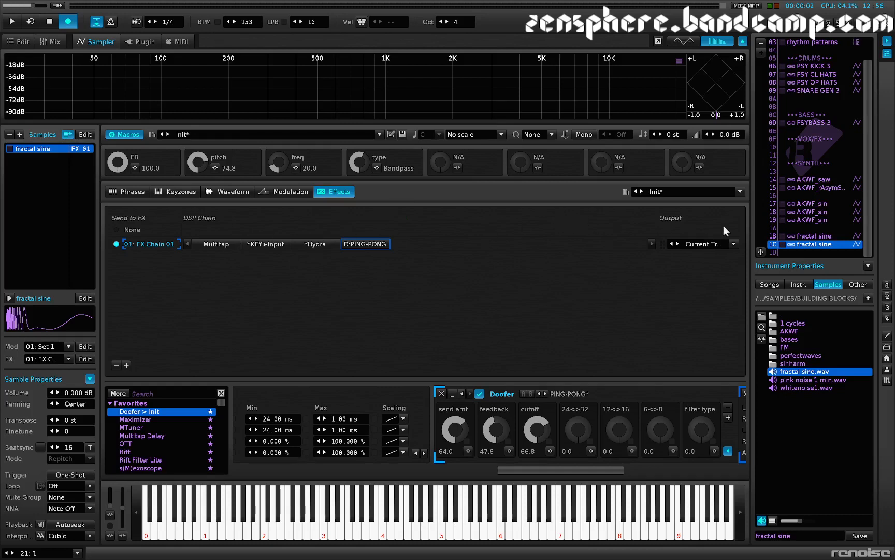
Select AKWF_sin instrument 19 and raise the -16db device's gain on mixer track 1 to about 4.7 dB
click(806, 220)
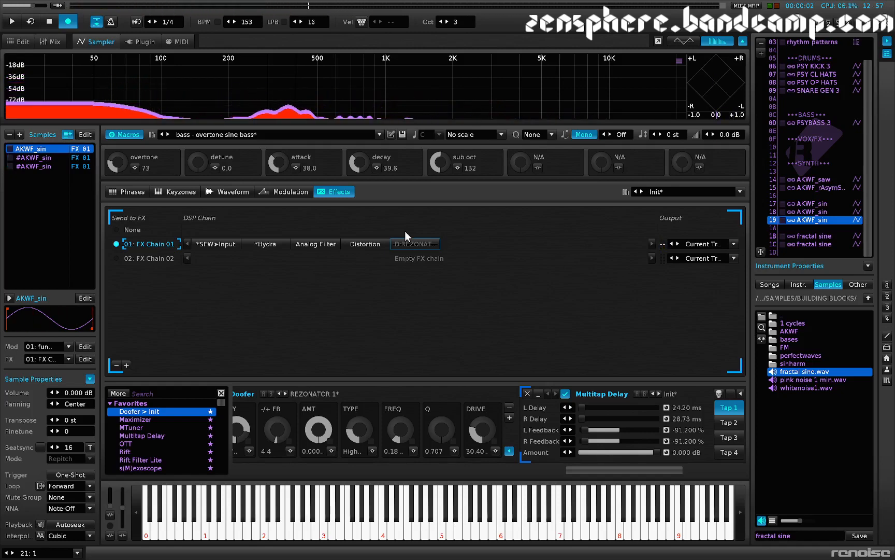
key(F3)
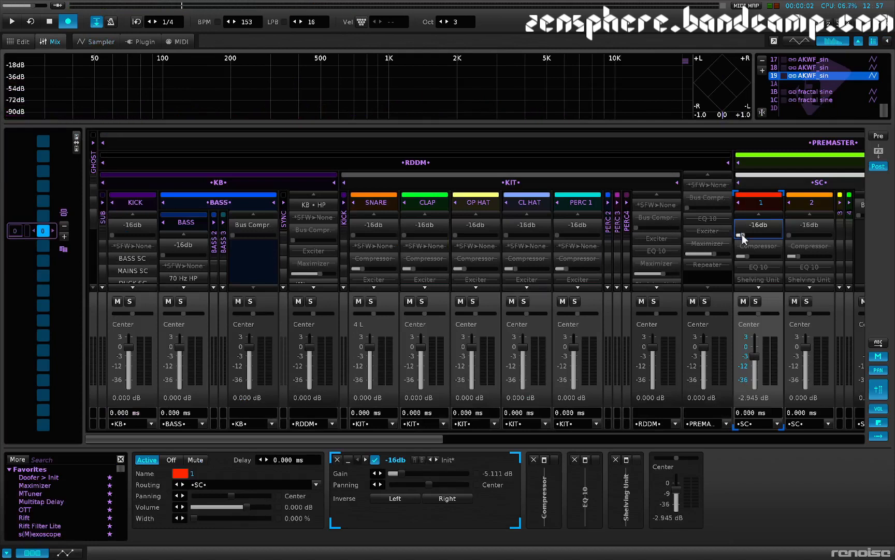
mouse_move(742, 235)
mouse_down()
mouse_move(753, 237)
mouse_move(725, 232)
mouse_up()
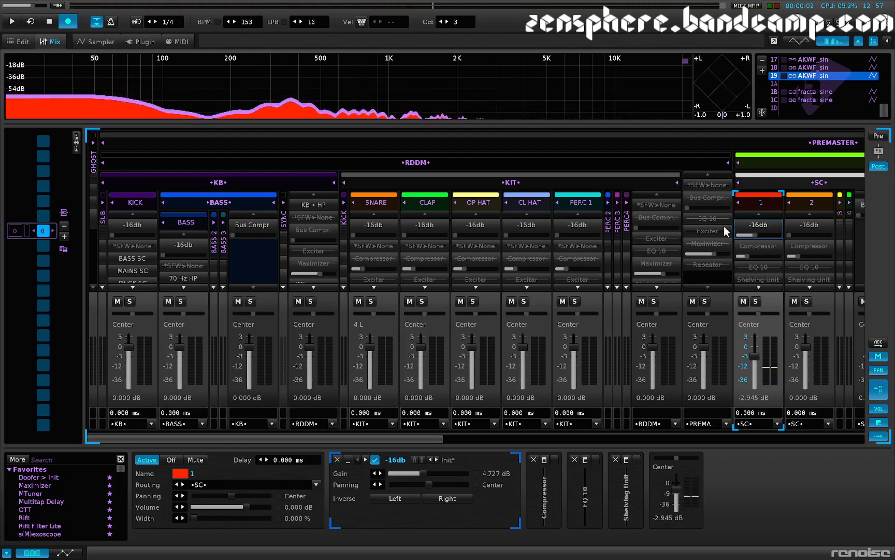
Back in the sampler, set the REZONATOR 1 Doofer's FREQ to about 0.19 and DRIVE to 1.20
key(F3)
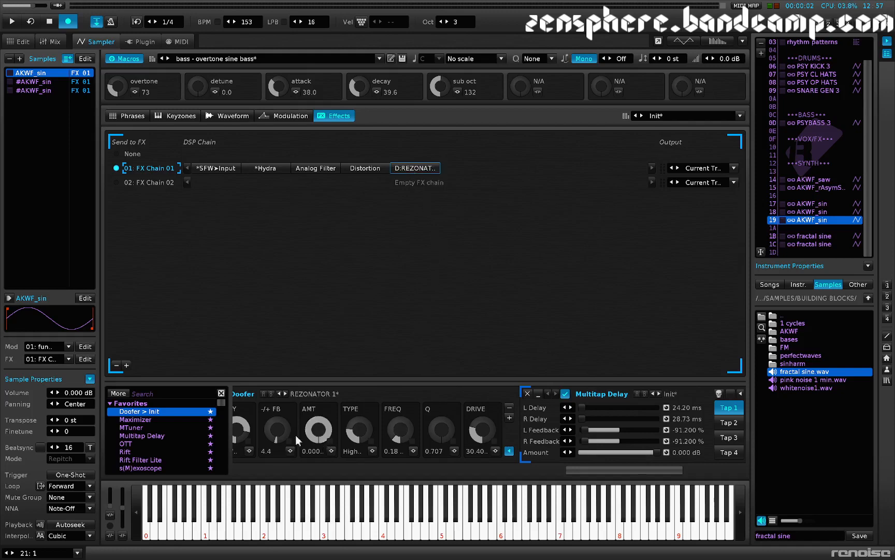
scroll(302, 436, left, 2)
scroll(302, 437, right, 3)
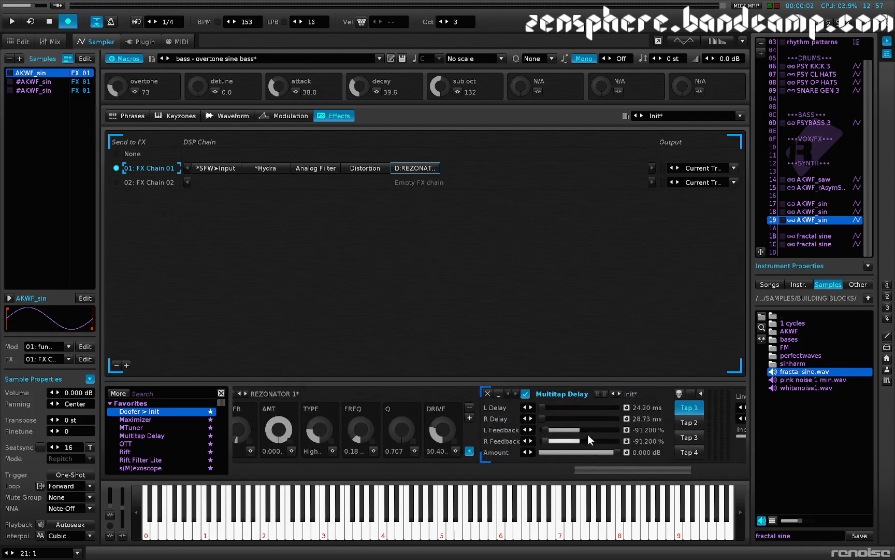
scroll(331, 431, left, 2)
scroll(275, 431, left, 2)
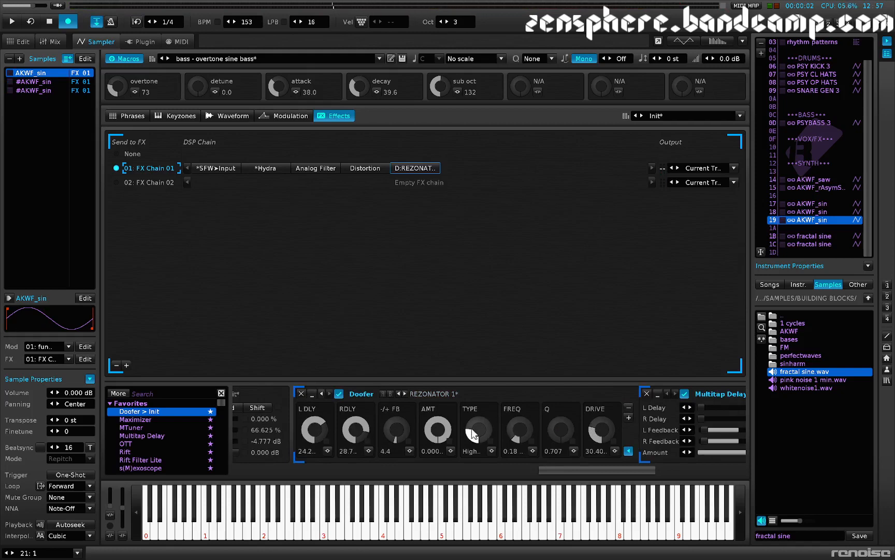
mouse_move(515, 432)
mouse_down()
mouse_move(515, 443)
mouse_move(516, 433)
mouse_up()
drag(601, 430, 601, 446)
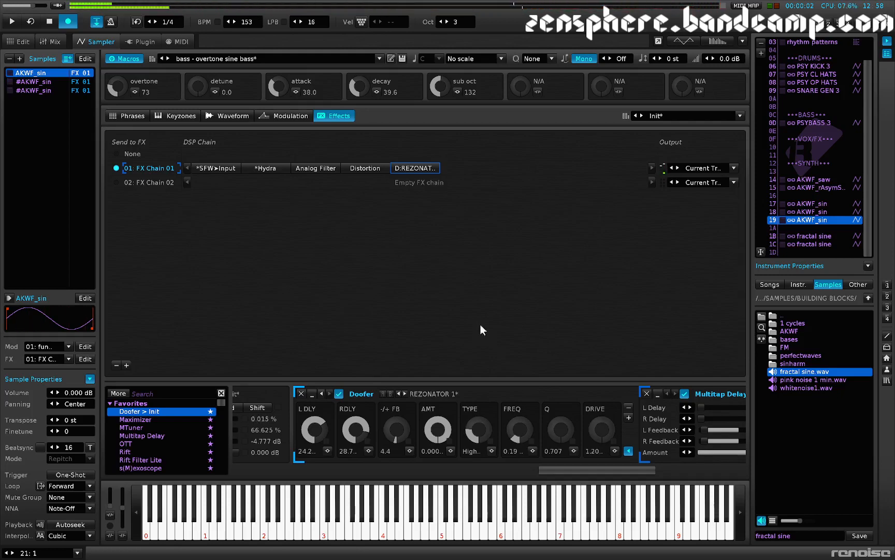
Set REZONATOR 1's AMT to about -14.7, -/+ FB to 7.6, RDLY to about 31.4 and L DLY to about 25.9
drag(438, 429, 402, 432)
drag(356, 432, 356, 441)
mouse_move(328, 424)
mouse_down()
mouse_move(355, 428)
mouse_move(320, 432)
mouse_move(320, 425)
mouse_up()
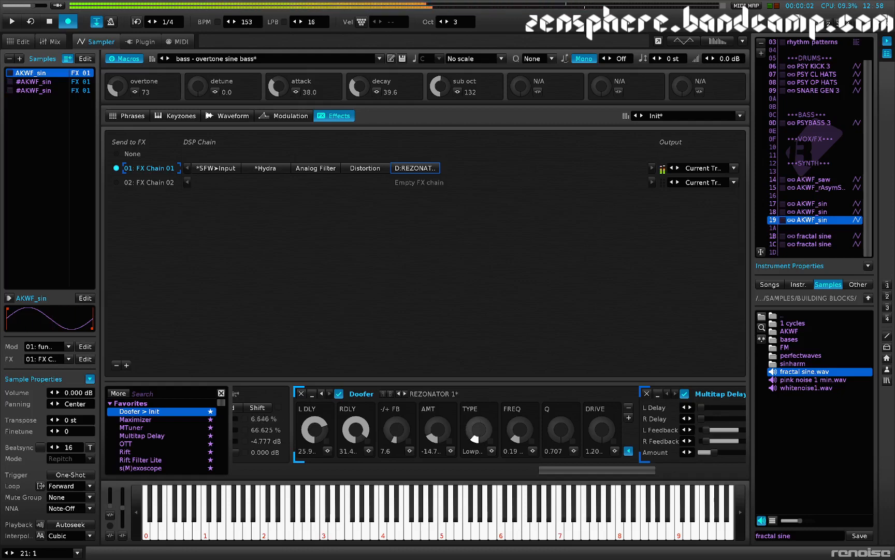
Keep REZONATOR 1's TYPE on lowpass, raise FREQ to about 4.02, and play test notes
drag(478, 433, 519, 415)
key(q)
key(z)
key(z)
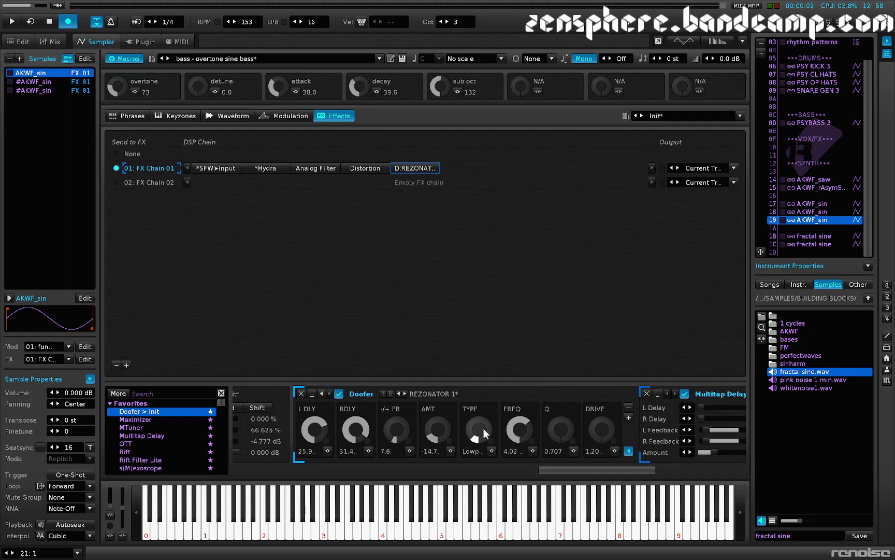
key(z)
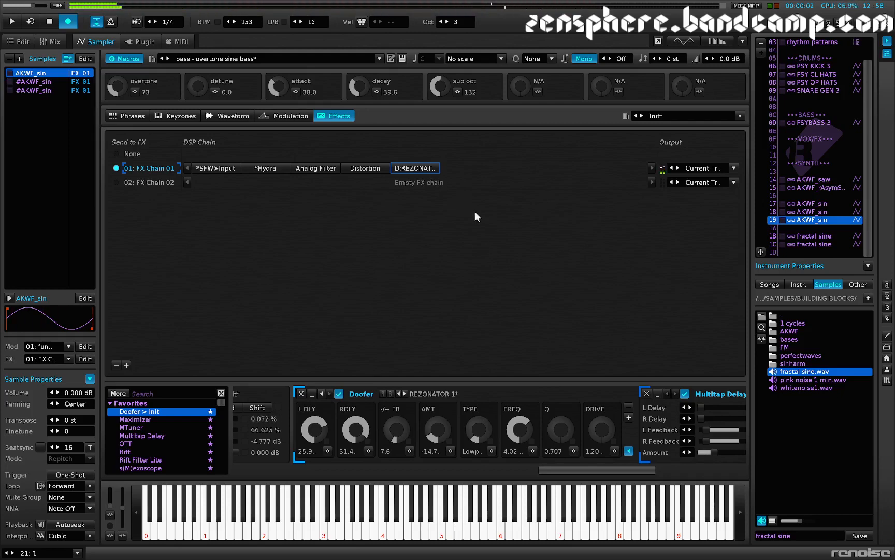
Lower REZONATOR 1's FREQ to about 0.80 and set DRIVE to about 10.40 while auditioning the bass
click(426, 170)
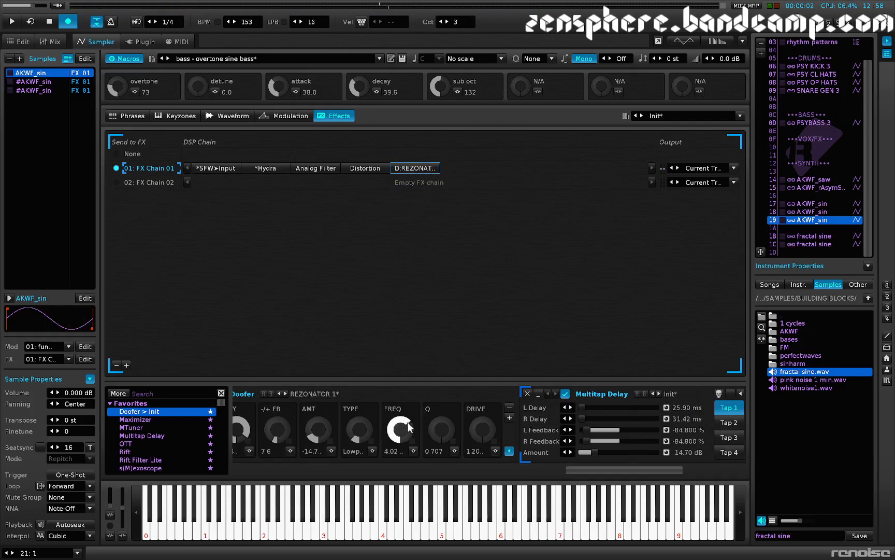
mouse_move(410, 428)
mouse_down()
mouse_move(411, 452)
mouse_move(410, 412)
mouse_move(410, 435)
mouse_move(402, 435)
mouse_up()
drag(466, 444, 465, 418)
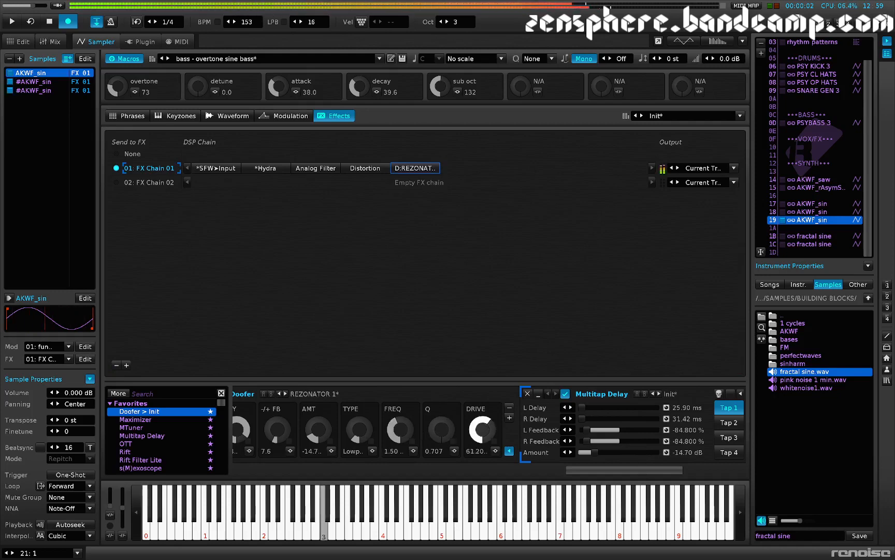
drag(401, 430, 401, 436)
mouse_move(481, 433)
mouse_down()
mouse_move(480, 445)
mouse_move(486, 436)
mouse_up()
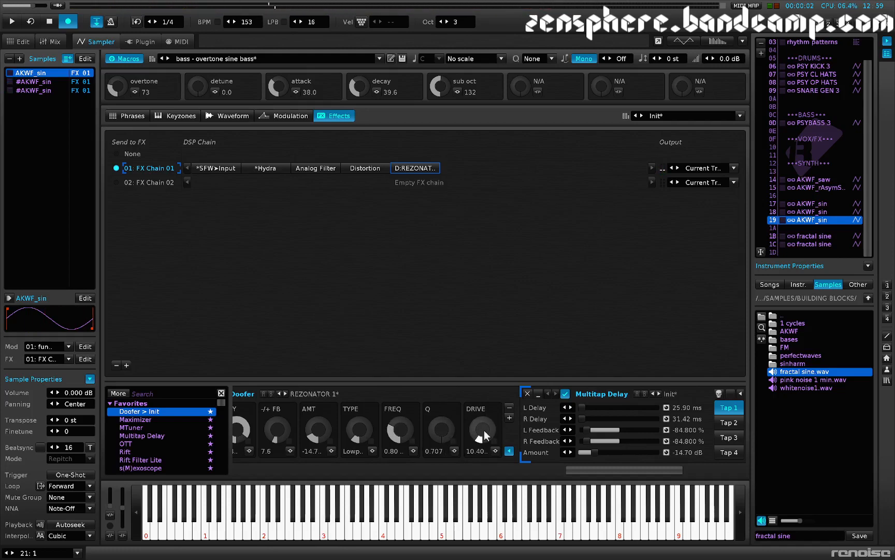